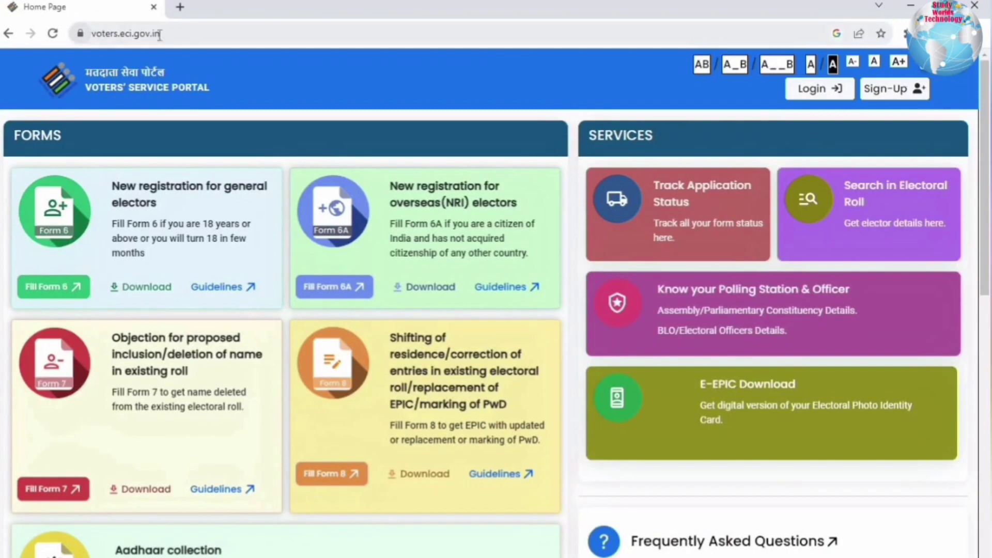
# Browse the portal home page and open the Sign-Up form for Indian Resident Electors.
pyautogui.click(159, 35)
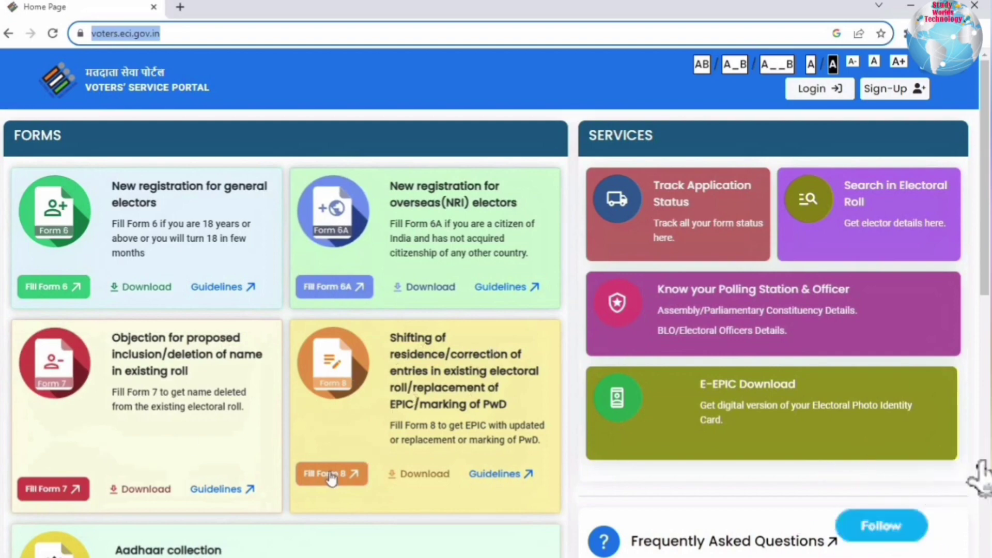
pyautogui.scroll(-3, 331, 477)
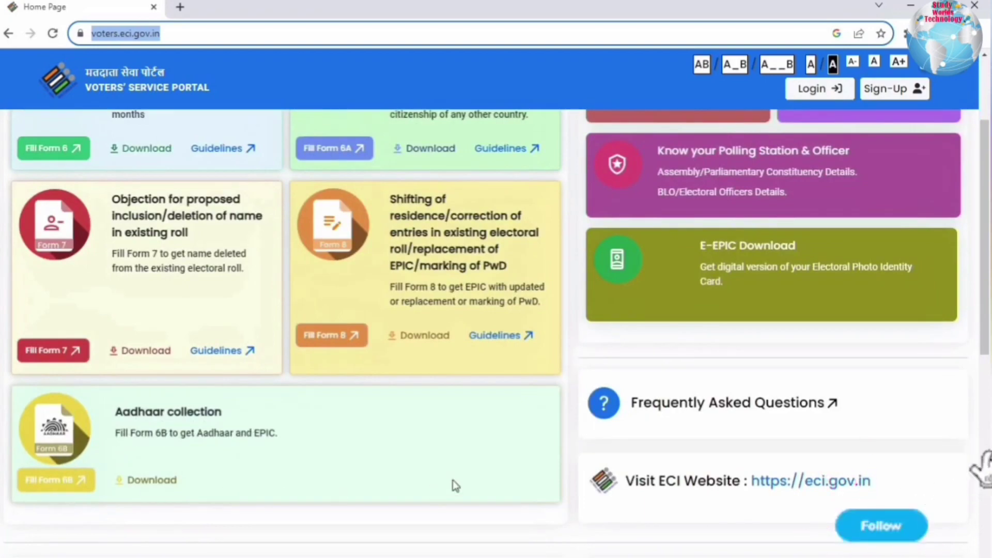
pyautogui.scroll(3, 710, 443)
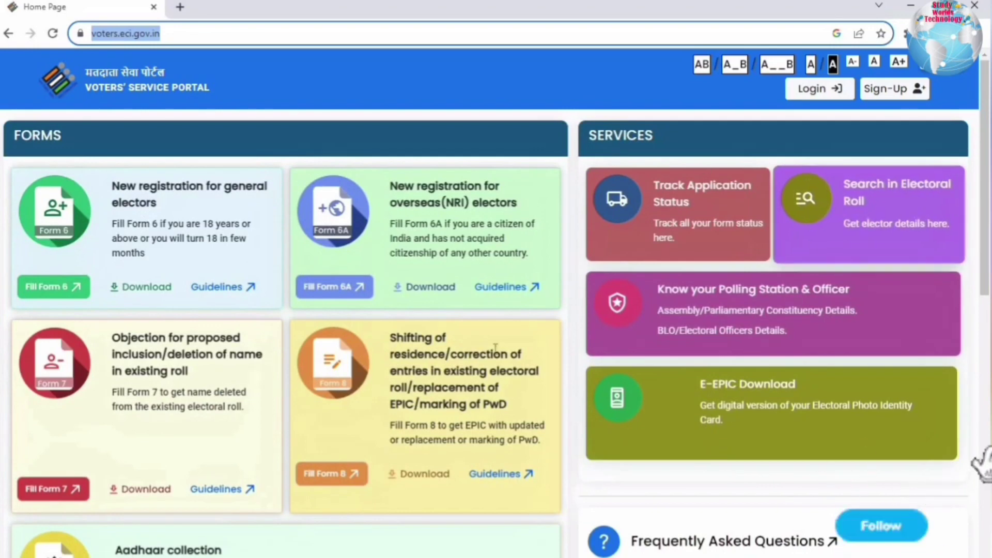
pyautogui.click(875, 90)
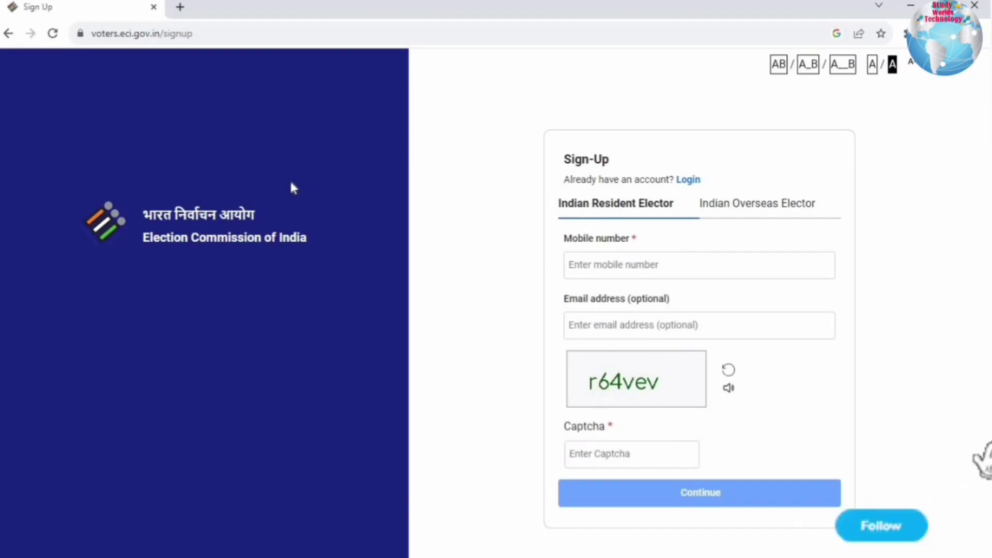
# Fill the Sign-Up form's mobile number, optional e-mail and captcha, then continue to OTP verification.
pyautogui.tripleClick(604, 155)
pyautogui.click(604, 215)
pyautogui.tripleClick(633, 241)
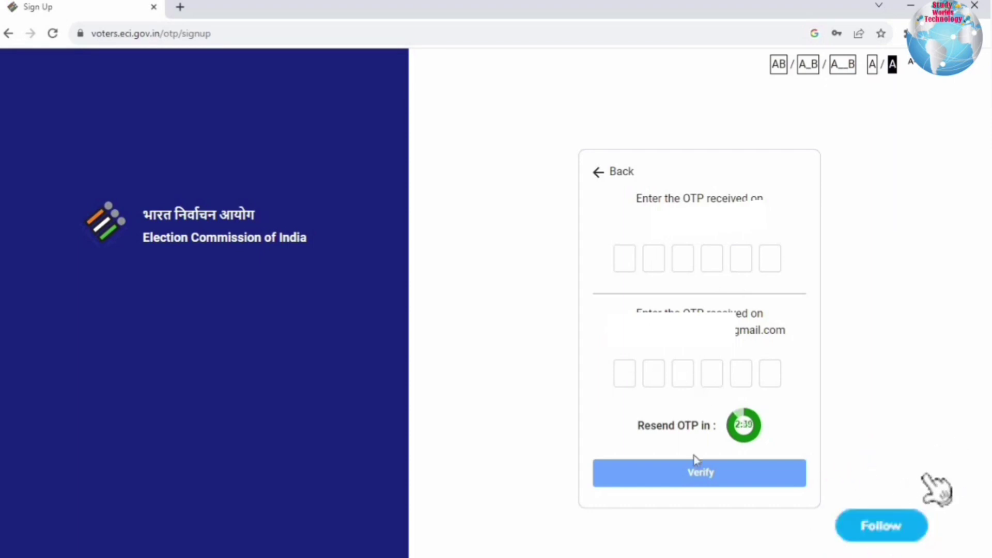
# Enter the mobile and e-mail OTPs, verify the new account, and proceed to Login.
pyautogui.click(625, 372)
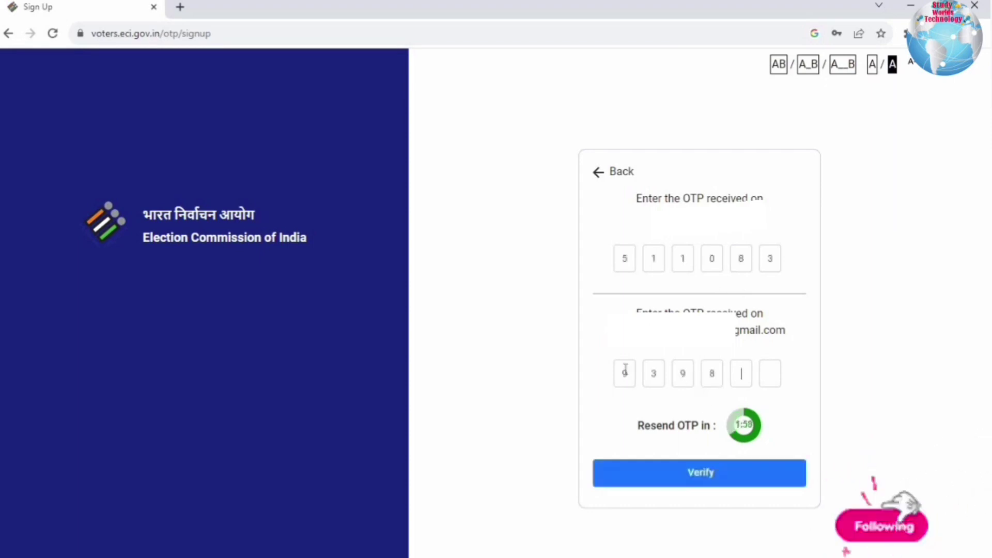
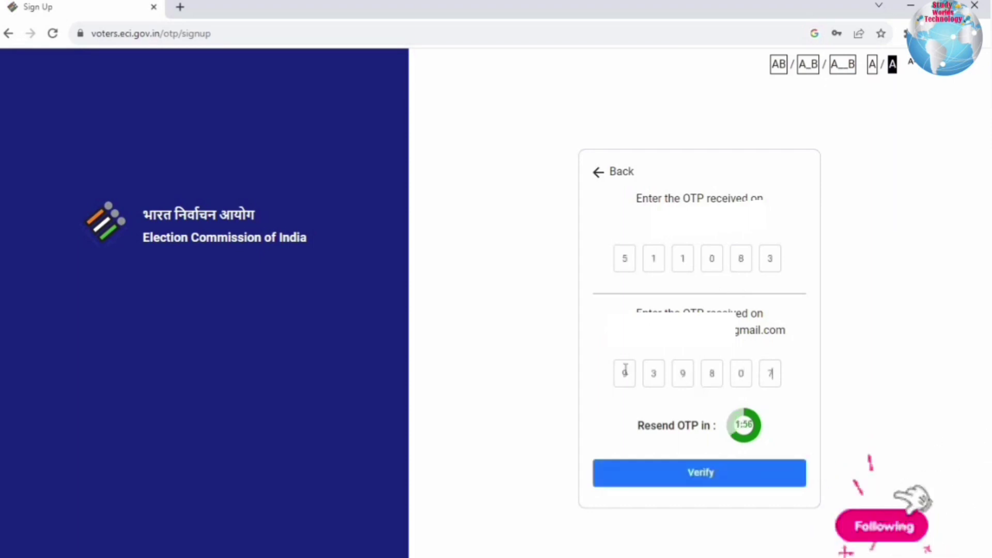
pyautogui.click(677, 477)
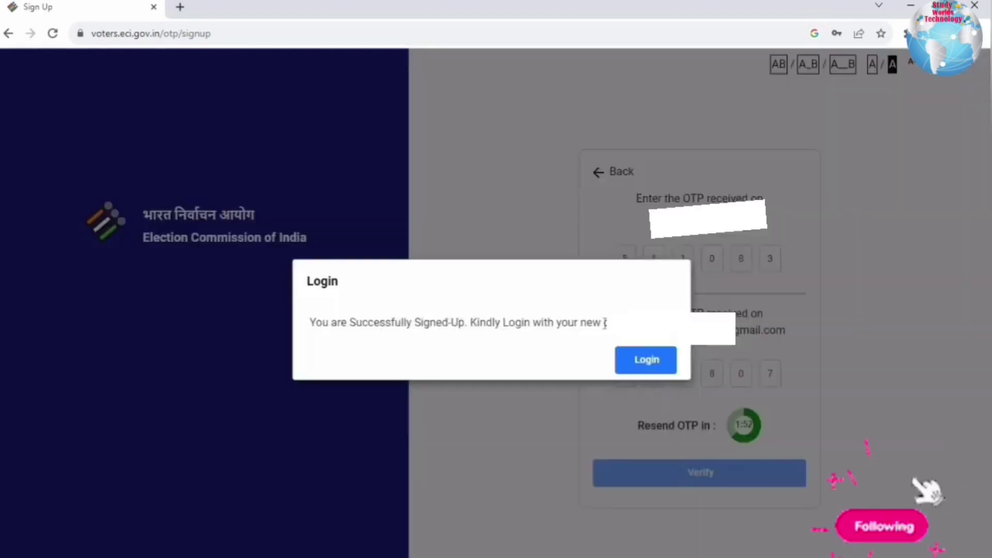
pyautogui.click(645, 360)
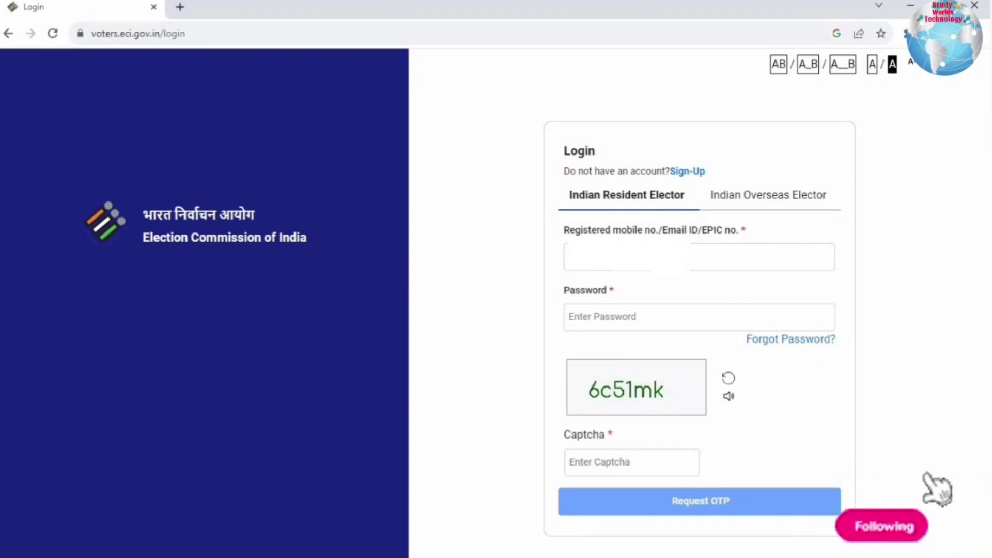
# Log in with the account password, the captcha and the login OTP sent to the mobile.
pyautogui.click(609, 314)
pyautogui.write('***********')
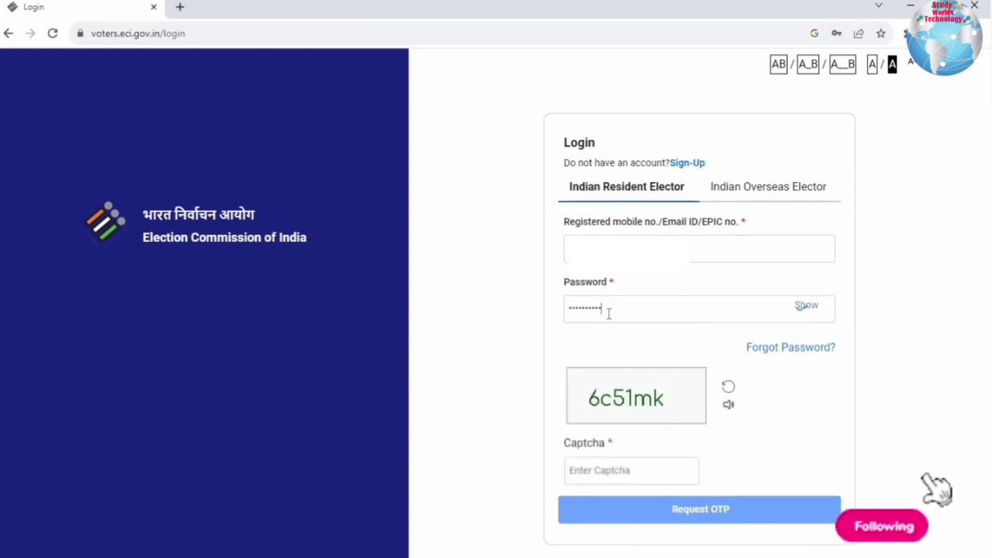
pyautogui.click(645, 478)
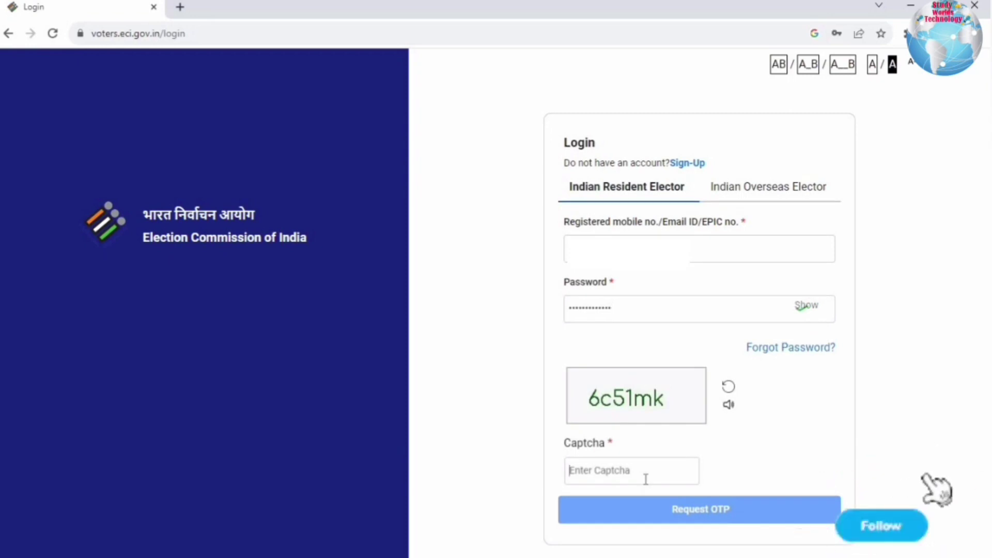
pyautogui.click(710, 514)
pyautogui.click(617, 323)
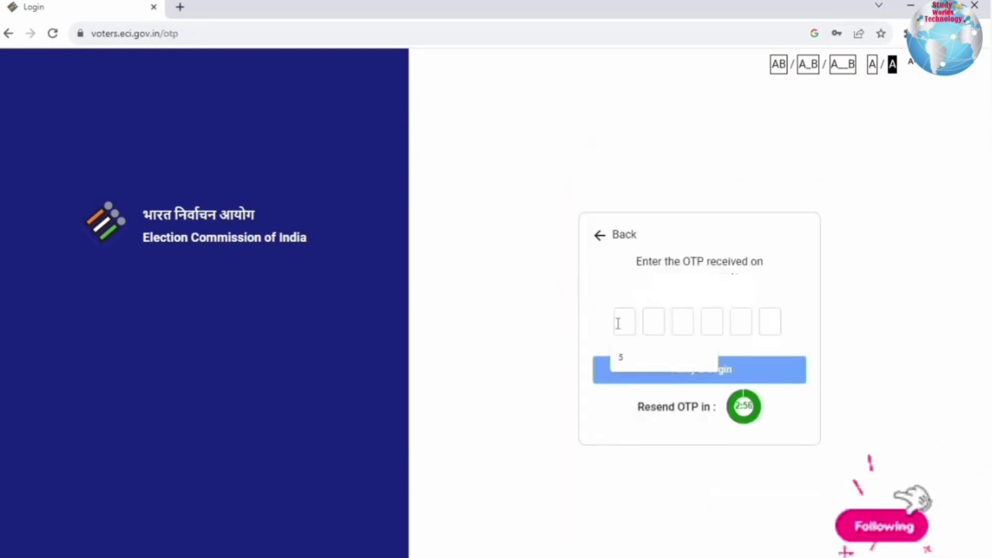
pyautogui.click(627, 329)
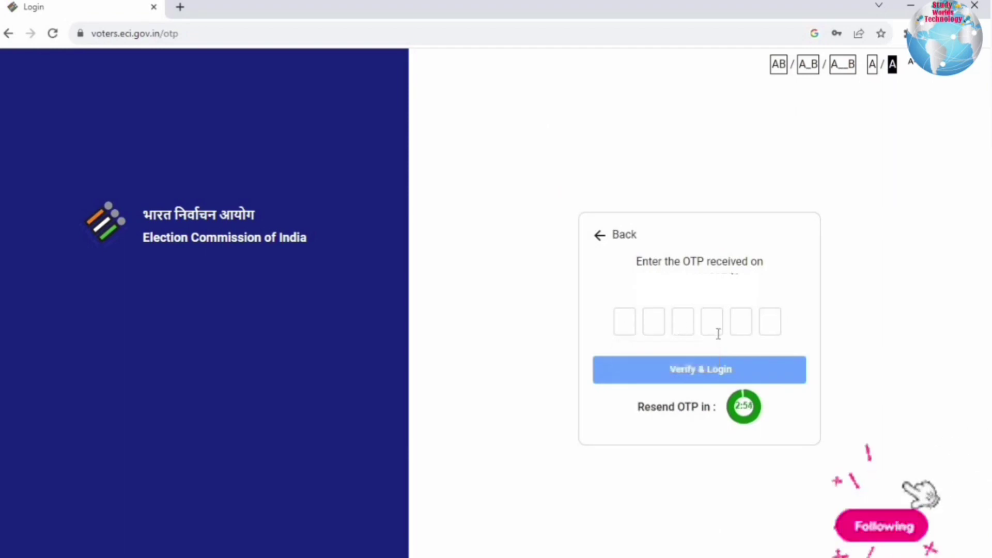
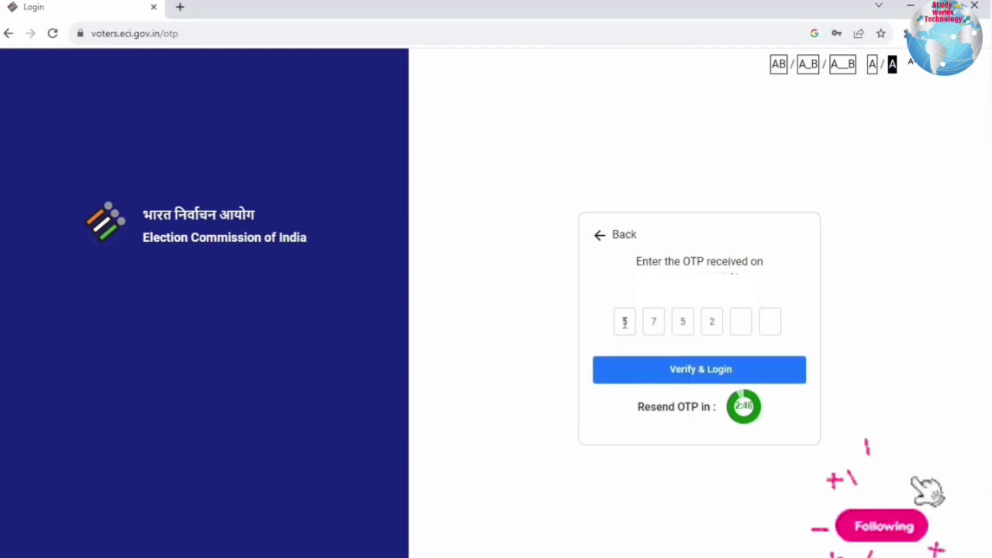
pyautogui.click(657, 382)
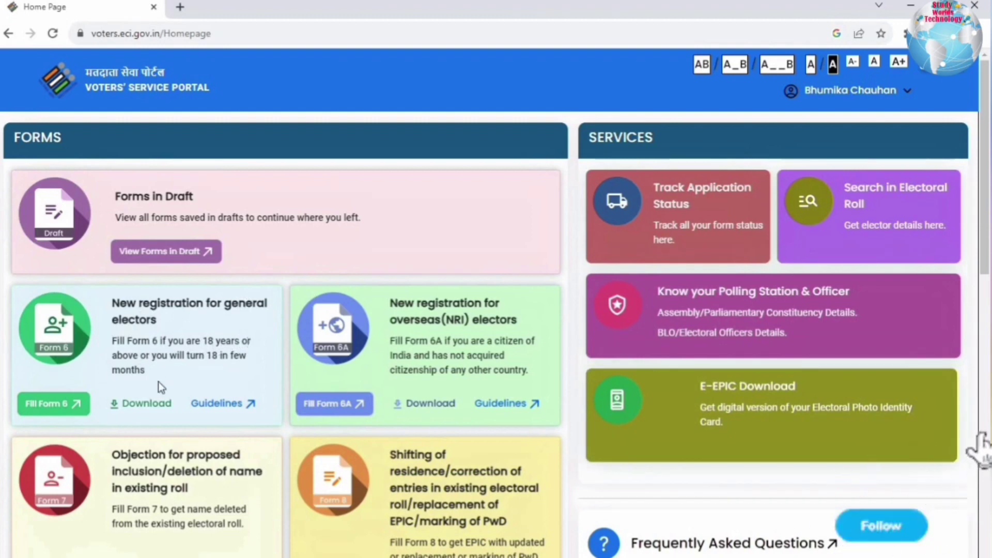
# Start Form 6 for new voters and set its form language to English.
pyautogui.click(60, 405)
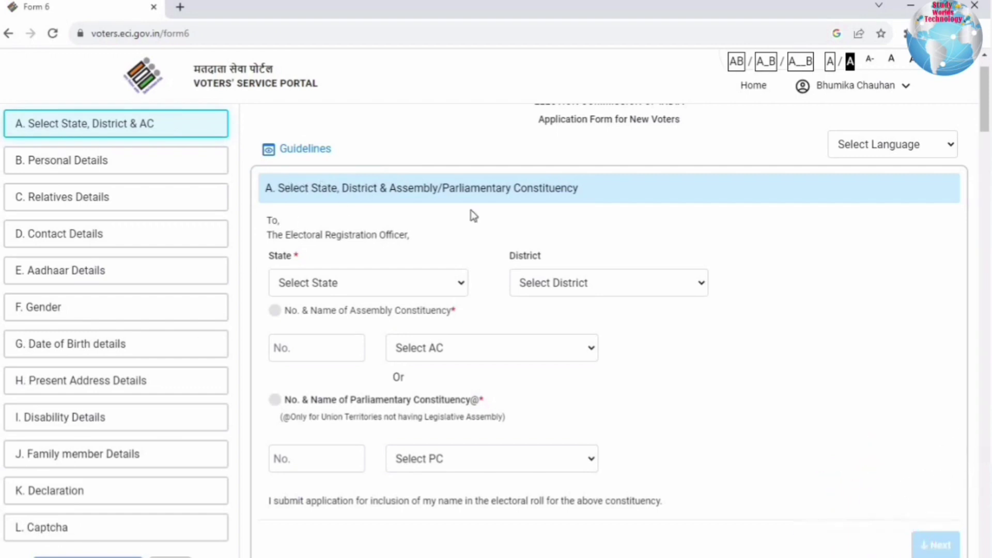
pyautogui.scroll(1, 852, 186)
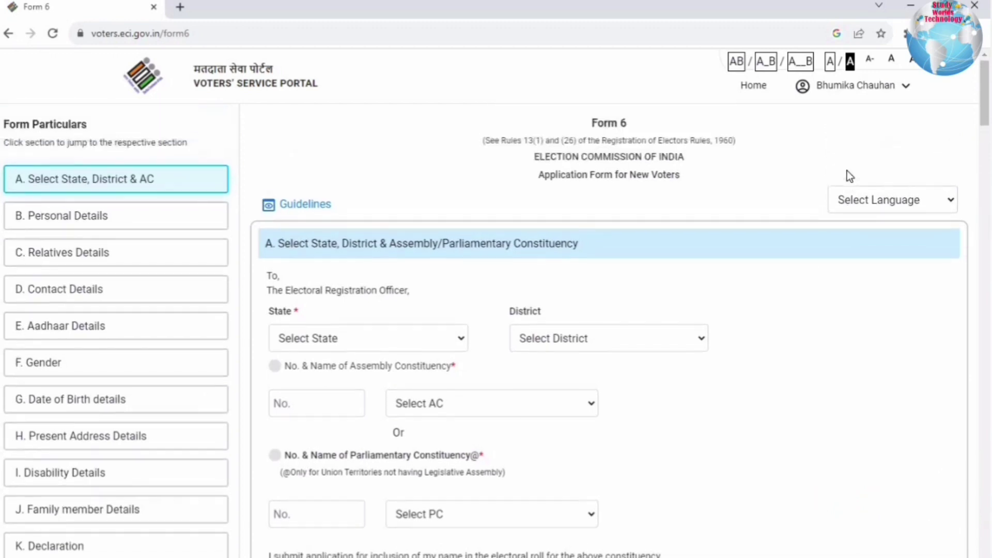
pyautogui.click(880, 198)
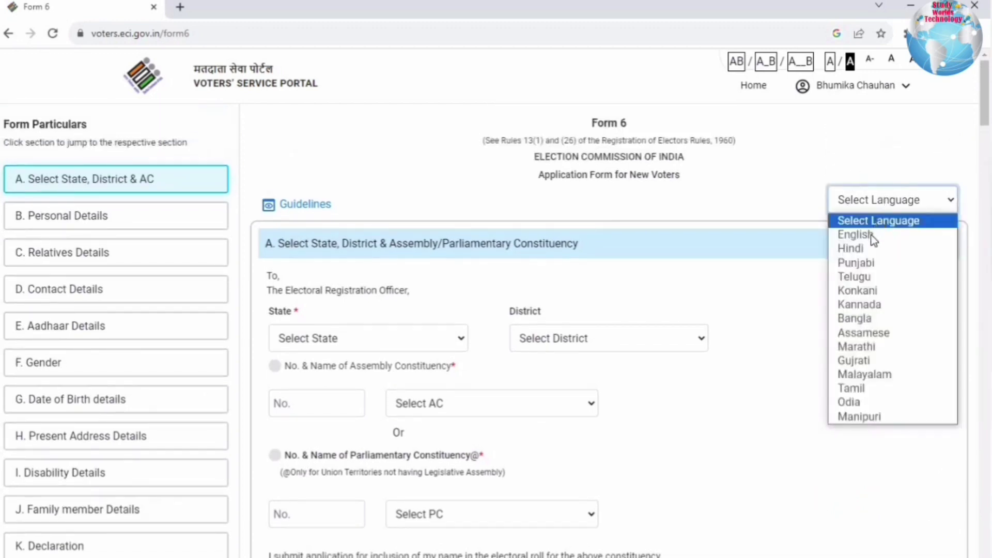
pyautogui.click(873, 235)
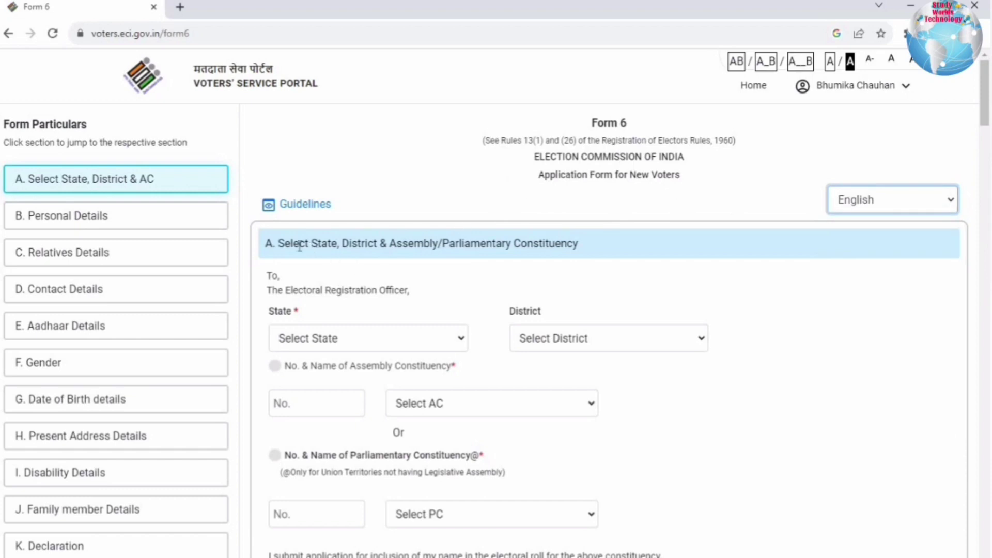
pyautogui.moveTo(293, 244); pyautogui.dragTo(568, 243)
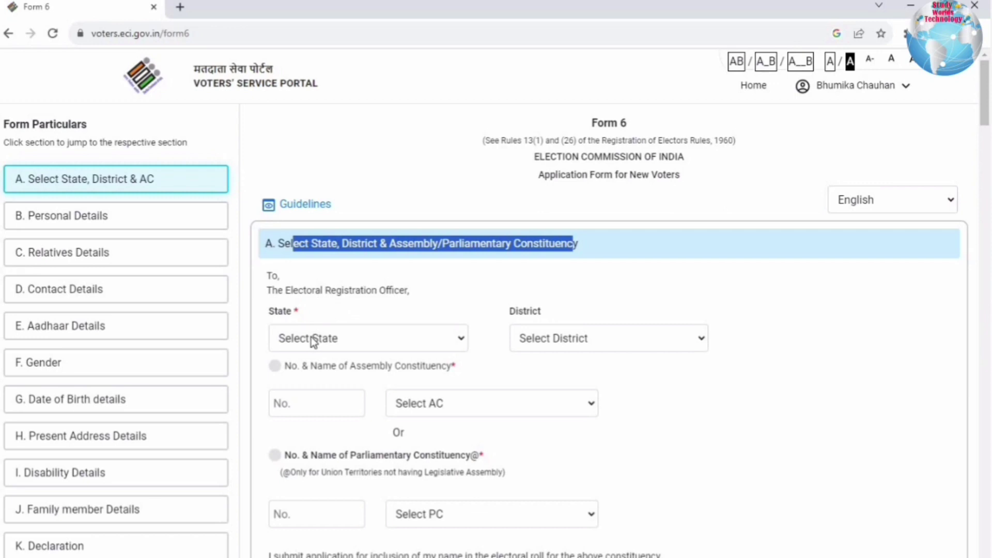
# Select NCT OF Delhi from the State list, then bring up the Delhi district choices.
pyautogui.click(312, 339)
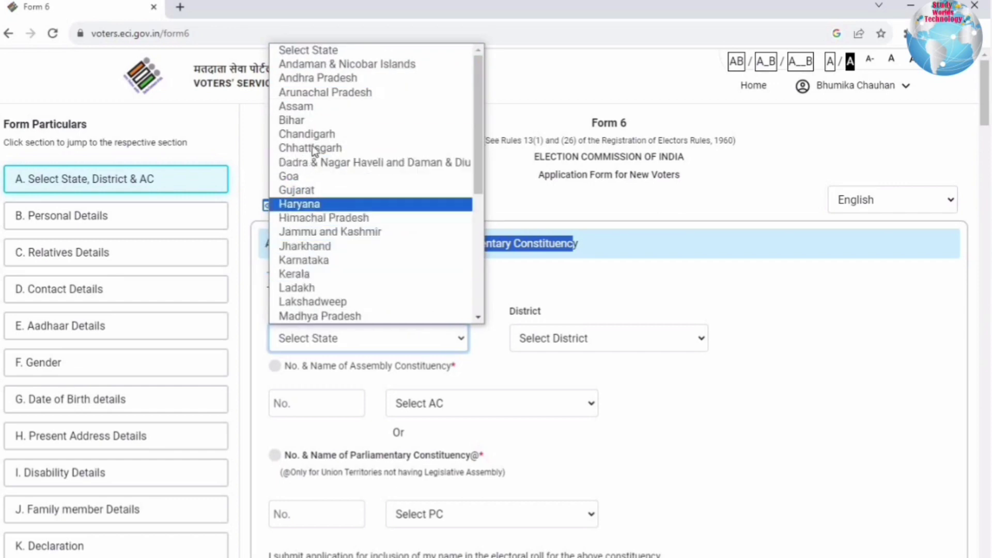
pyautogui.scroll(-1, 320, 243)
pyautogui.scroll(-5, 320, 243)
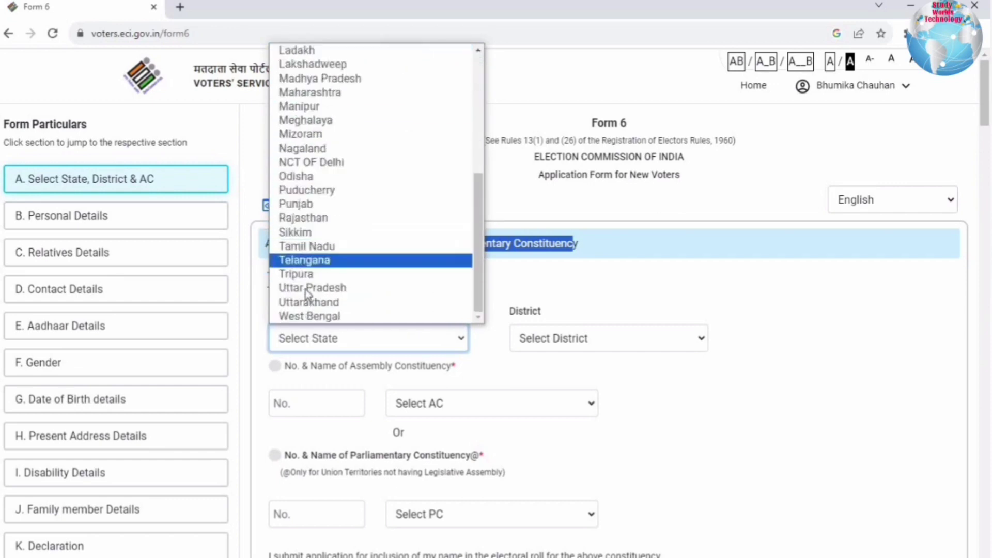
pyautogui.click(320, 161)
pyautogui.click(531, 344)
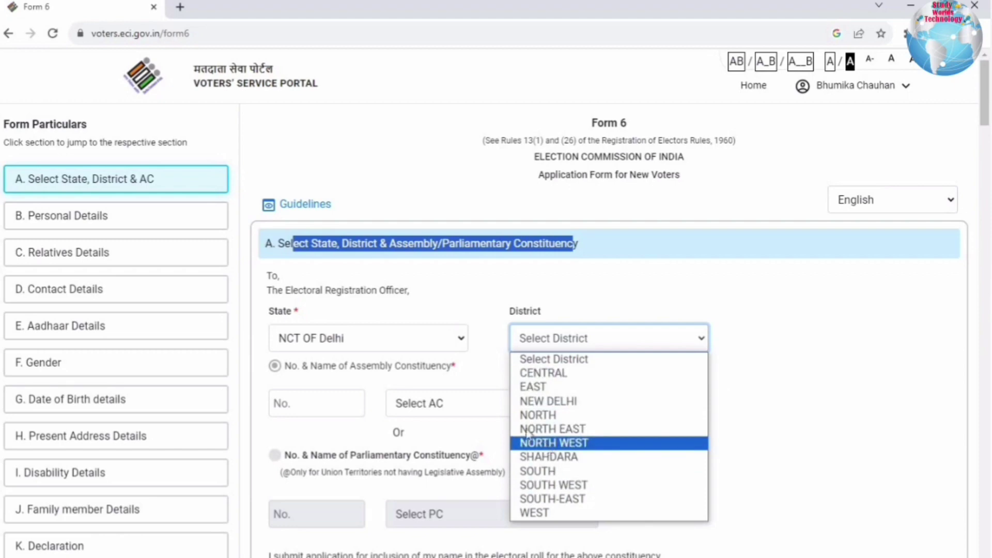
# Try districts NORTH WEST, NORTH EAST and NORTH, checking each one's constituency list.
pyautogui.click(547, 443)
pyautogui.click(430, 411)
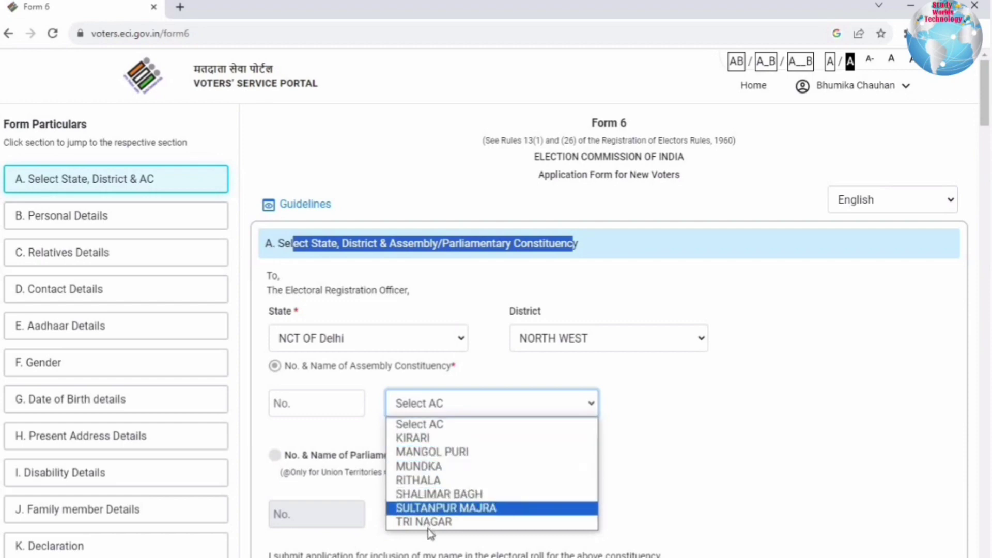
pyautogui.click(530, 345)
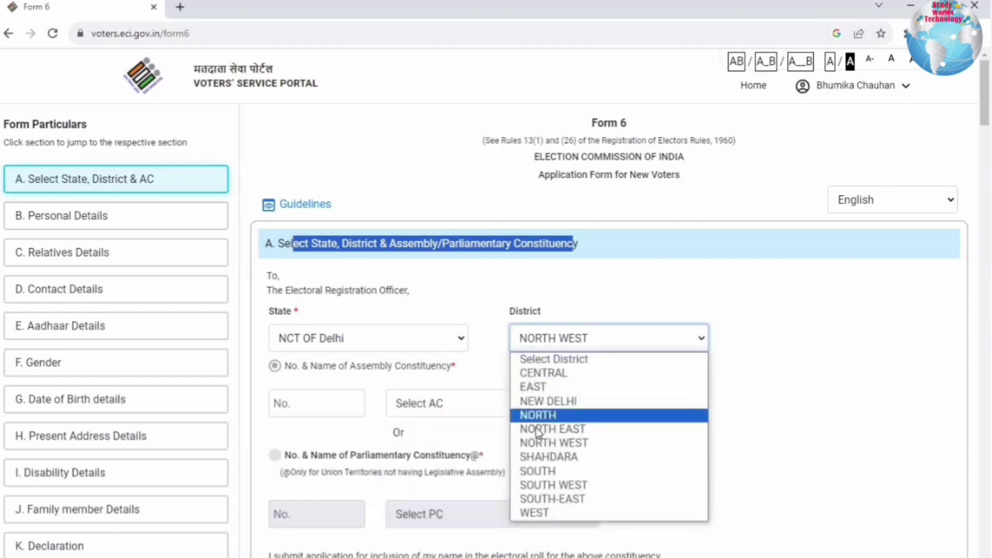
pyautogui.press('Return')
pyautogui.click(484, 406)
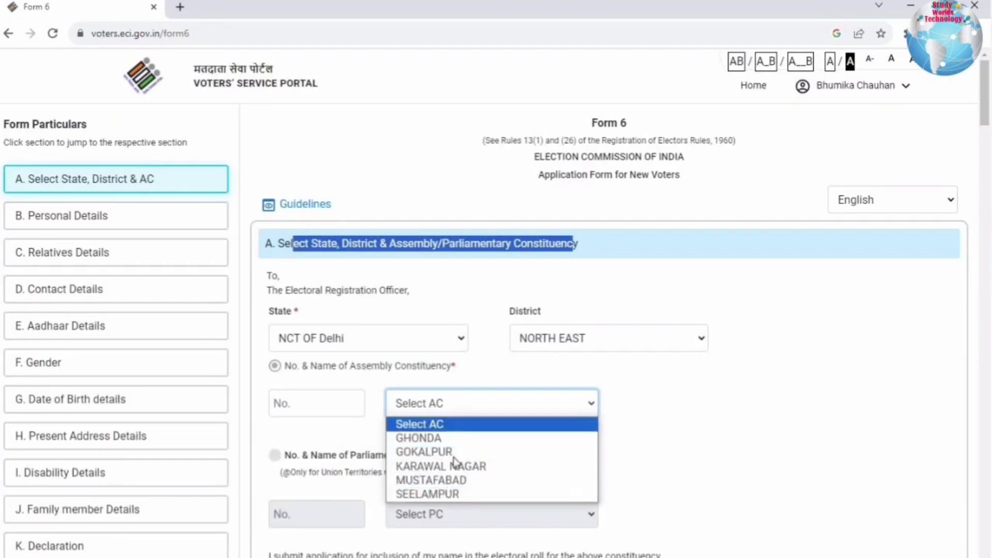
pyautogui.click(539, 339)
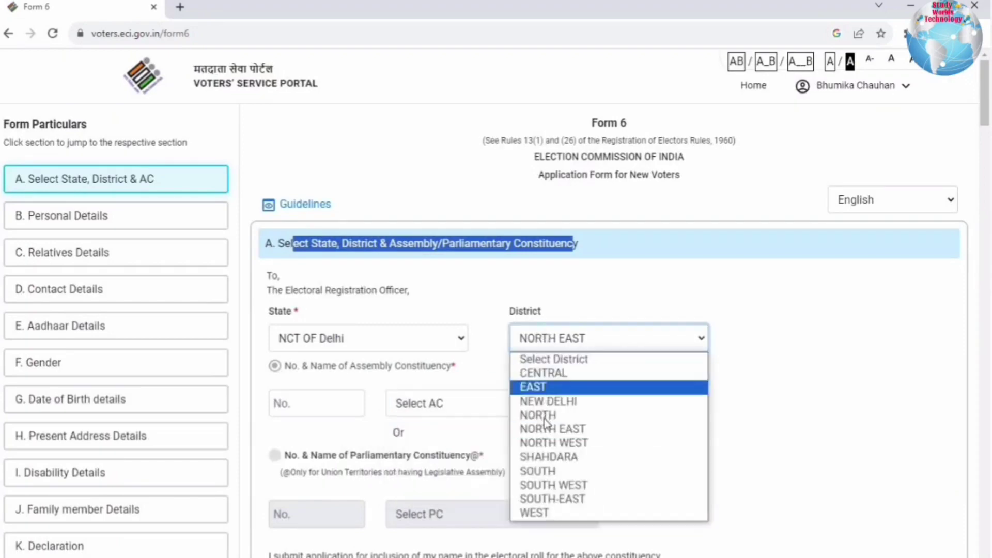
pyautogui.click(542, 416)
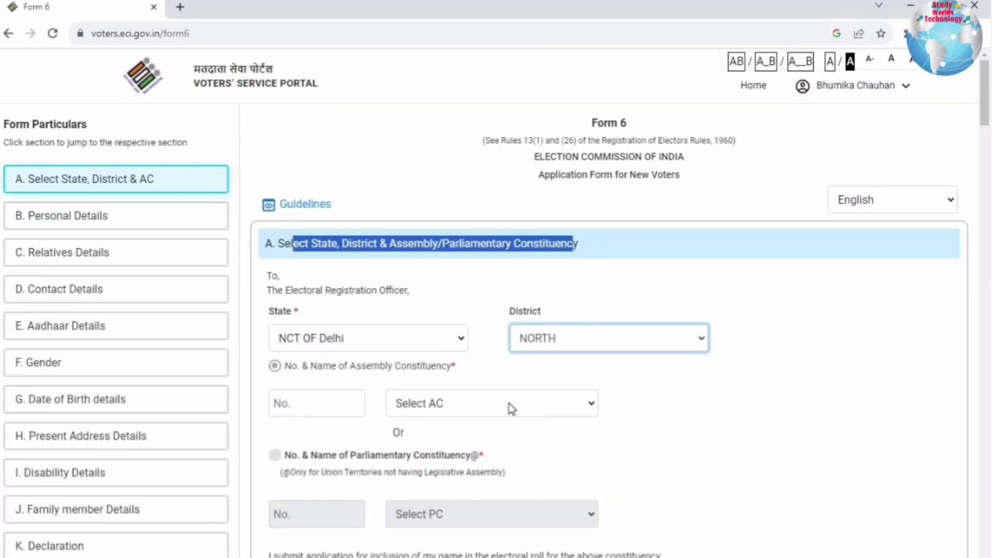
pyautogui.click(511, 409)
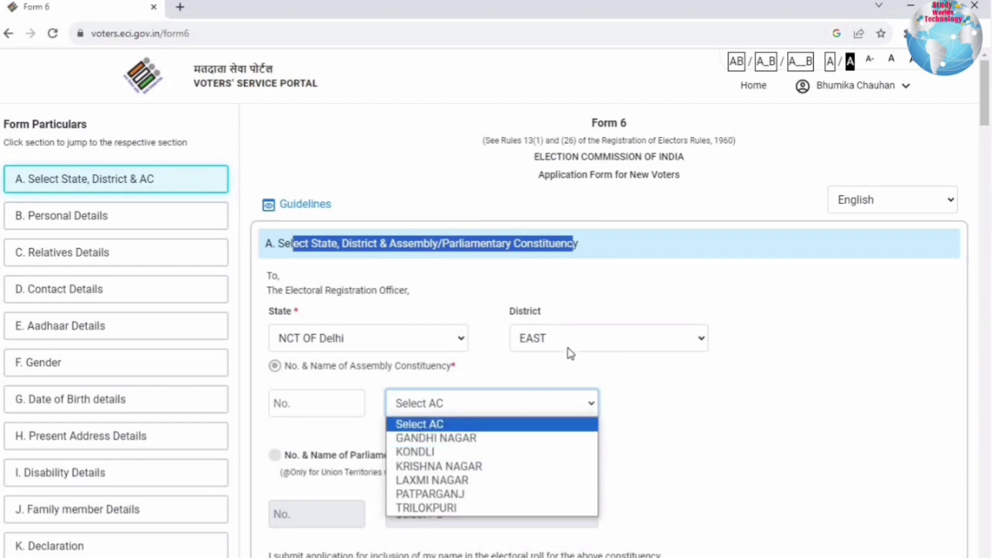
# Settle on district CENTRAL and constituency 3 TIMARPUR, then proceed to Personal Details.
pyautogui.click(570, 354)
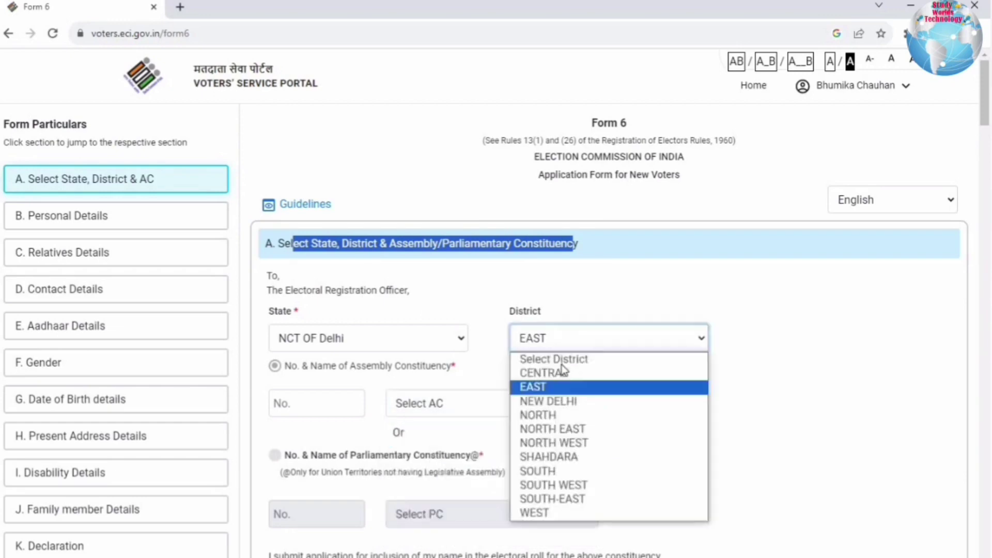
pyautogui.click(560, 372)
pyautogui.click(479, 408)
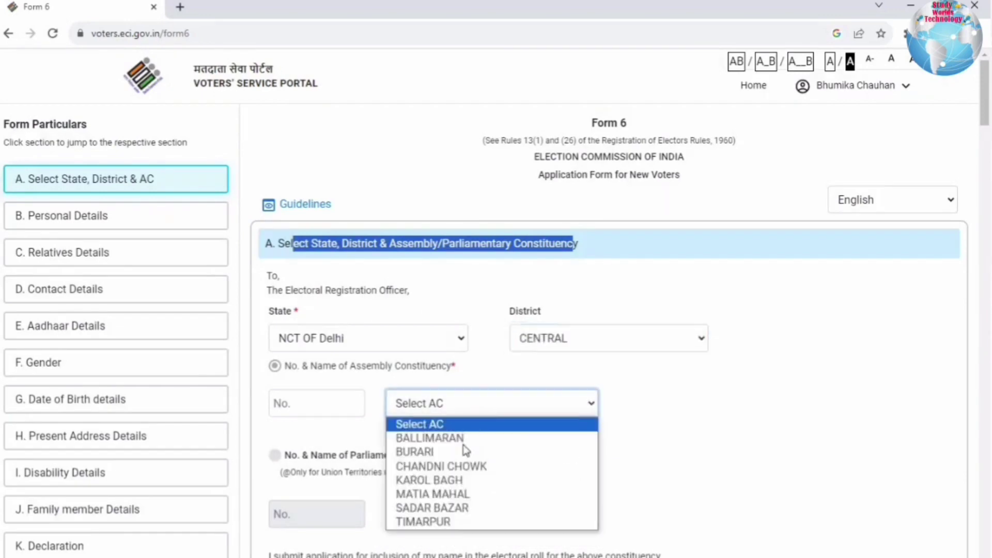
pyautogui.click(455, 523)
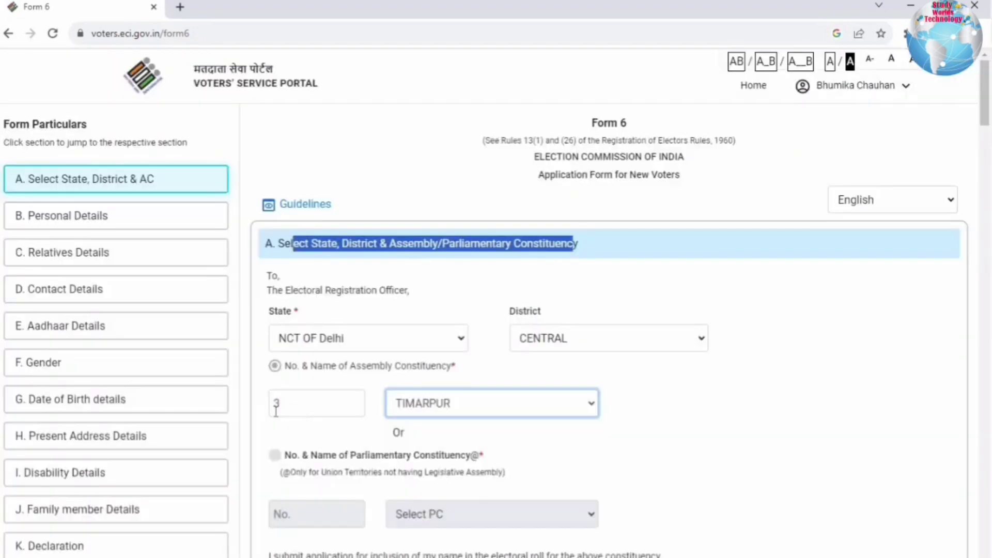
pyautogui.doubleClick(278, 403)
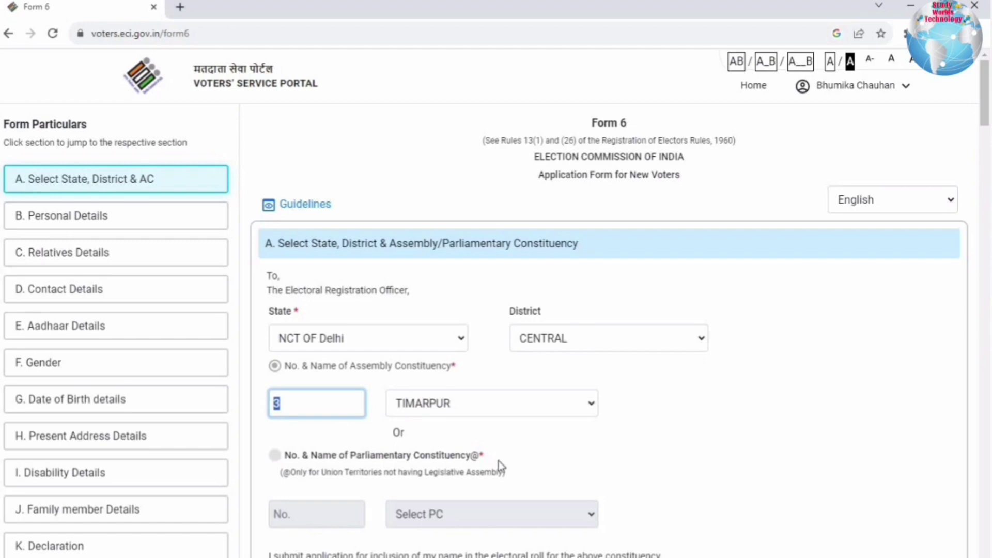
pyautogui.scroll(-8, 657, 445)
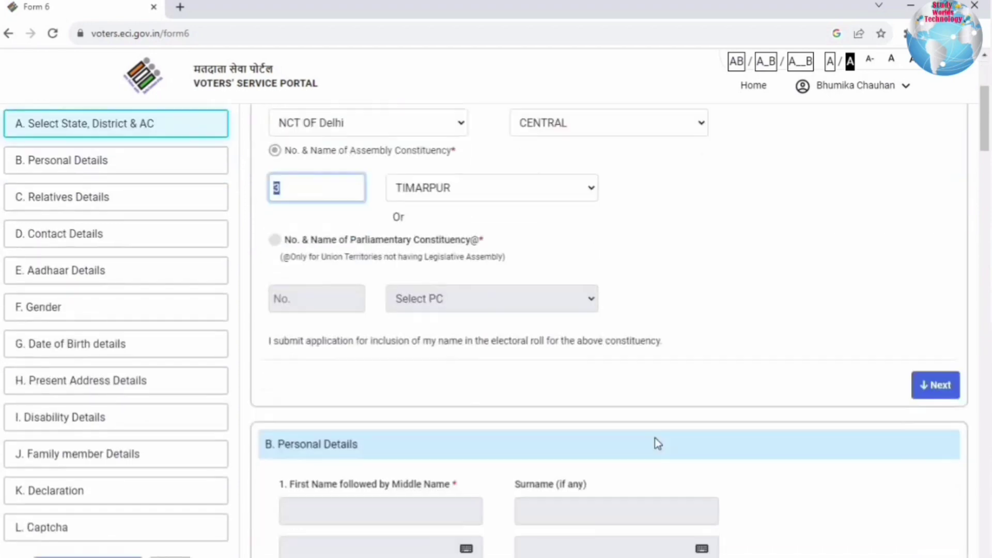
pyautogui.scroll(7, 547, 376)
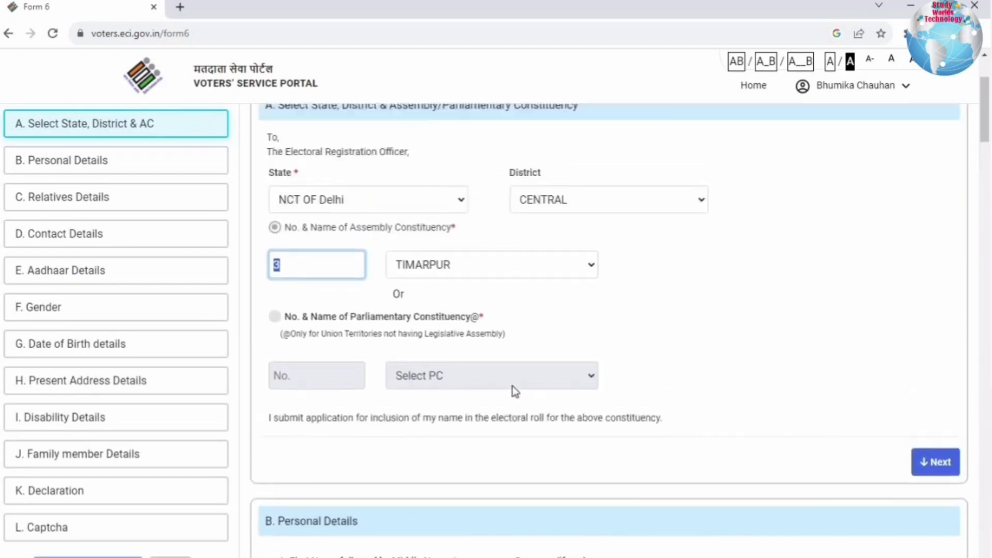
pyautogui.click(934, 532)
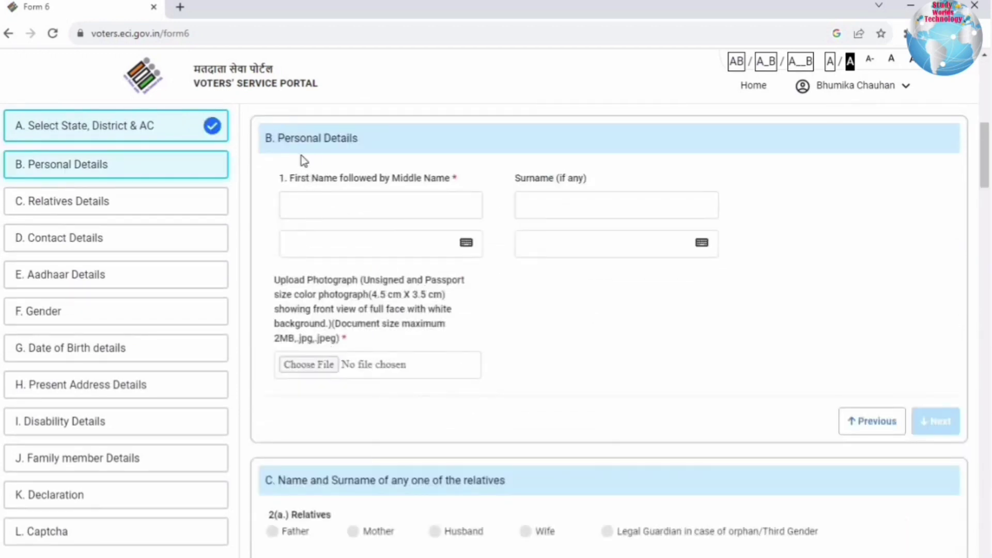
# Enter the applicant's first name in English and accept its Hindi version.
pyautogui.moveTo(308, 178); pyautogui.dragTo(367, 178)
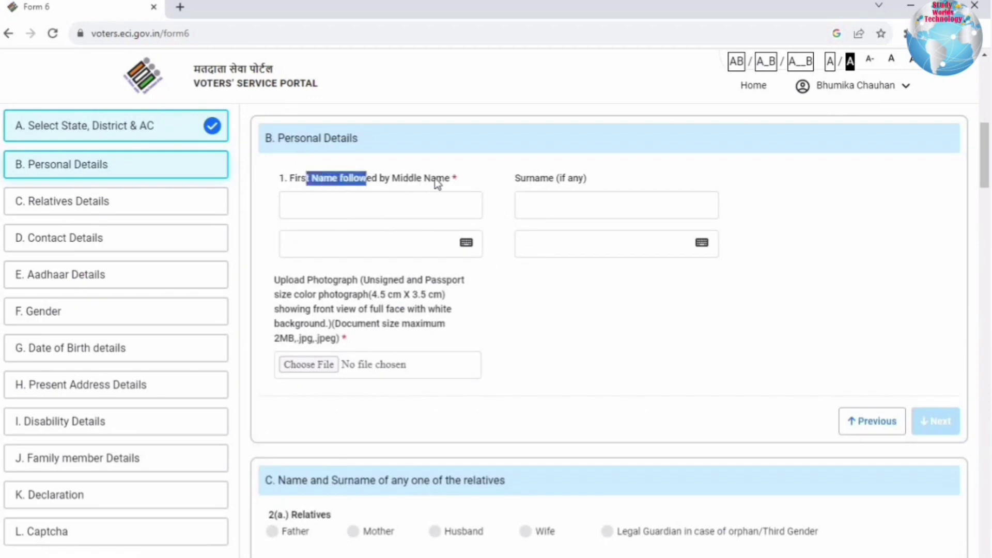
pyautogui.moveTo(436, 184); pyautogui.dragTo(562, 184)
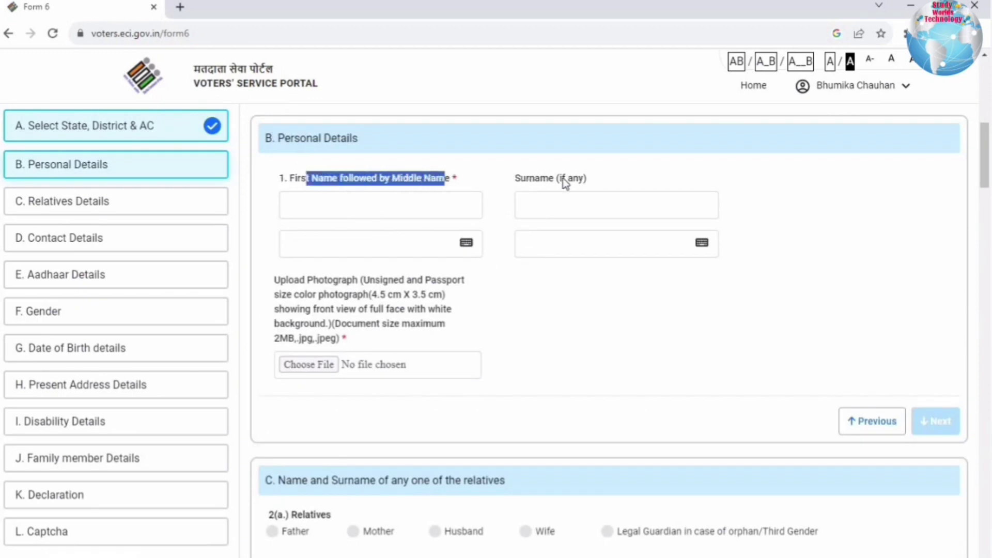
pyautogui.click(345, 210)
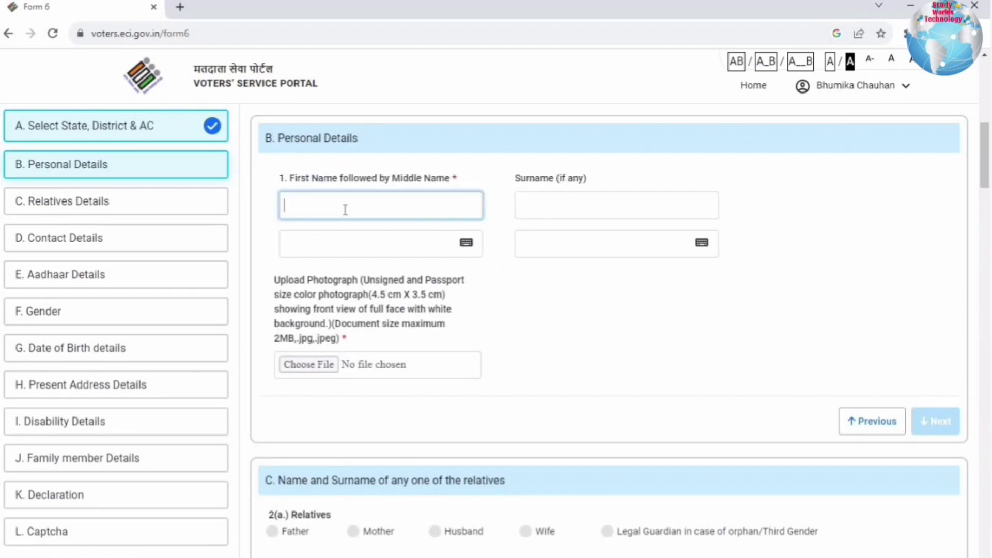
pyautogui.press('Tab')
pyautogui.click(336, 249)
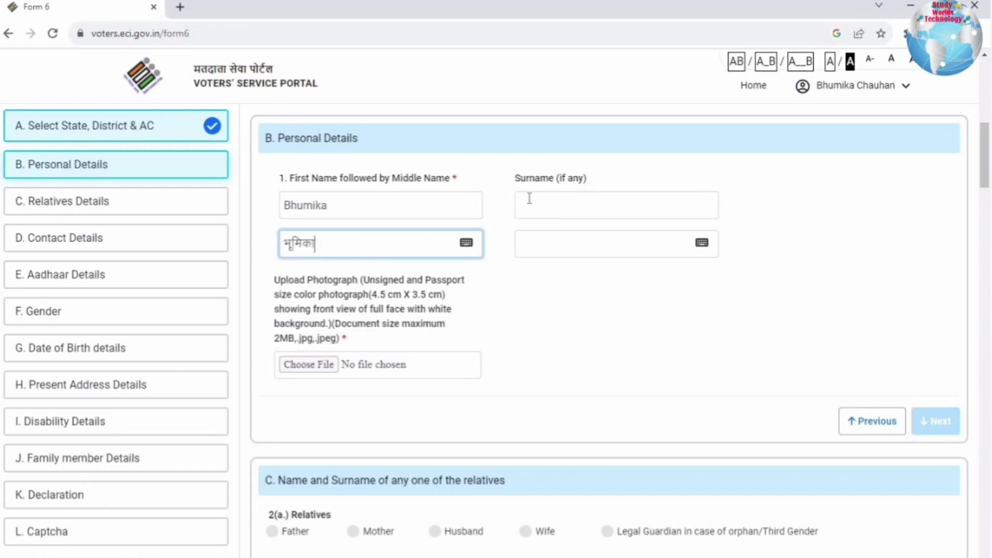
# Enter the surname with its suggested Hindi form, upload photo.jpeg and accept the face check.
pyautogui.click(531, 199)
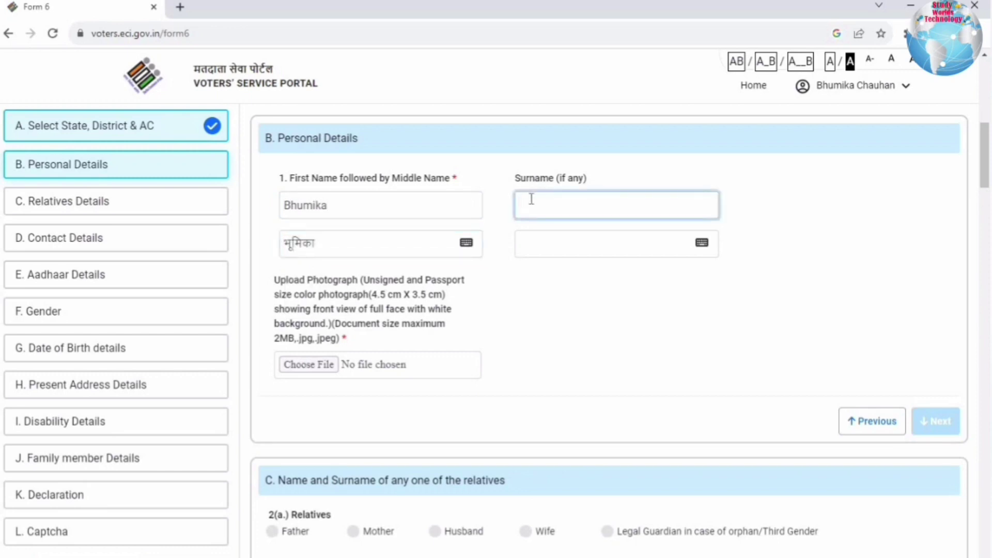
pyautogui.click(565, 248)
pyautogui.click(548, 287)
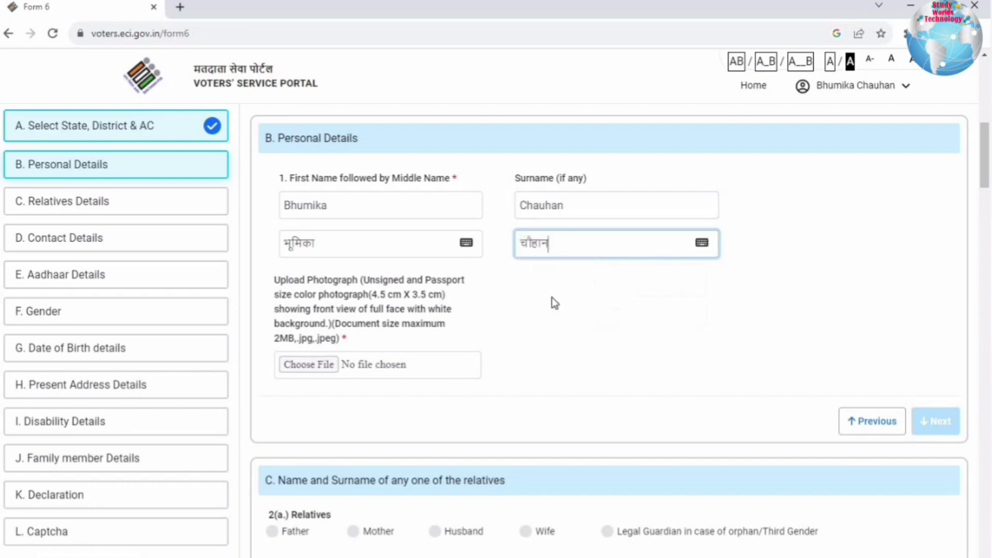
pyautogui.click(553, 303)
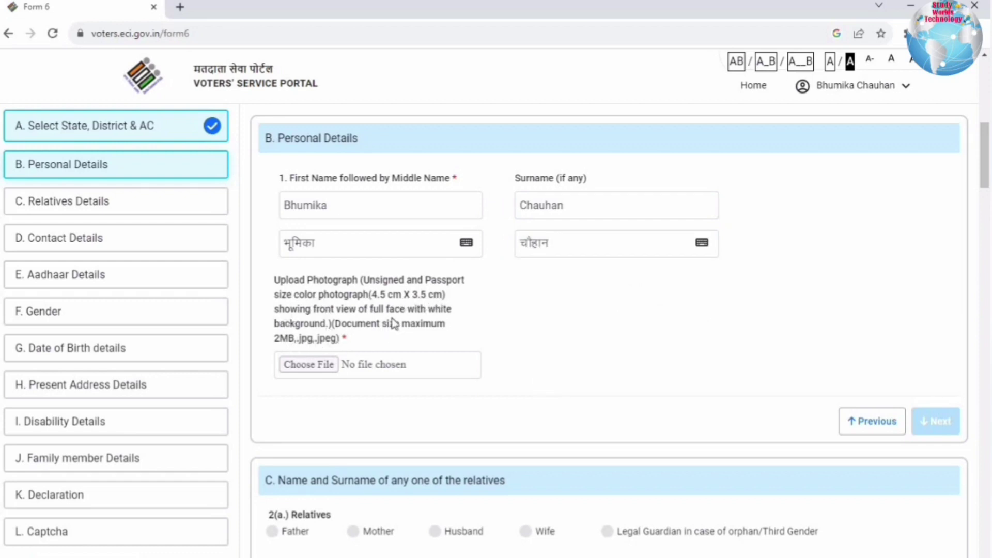
pyautogui.click(304, 365)
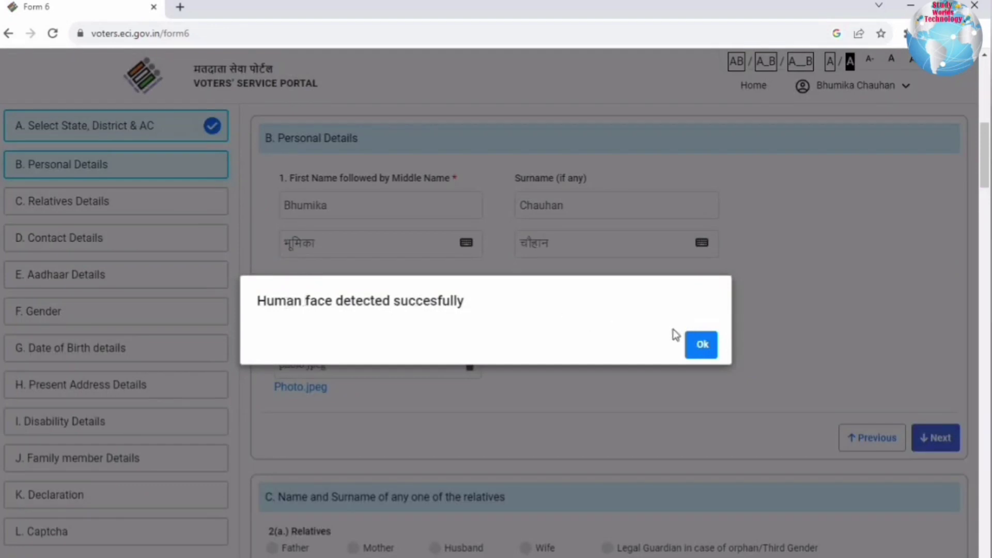
pyautogui.click(700, 344)
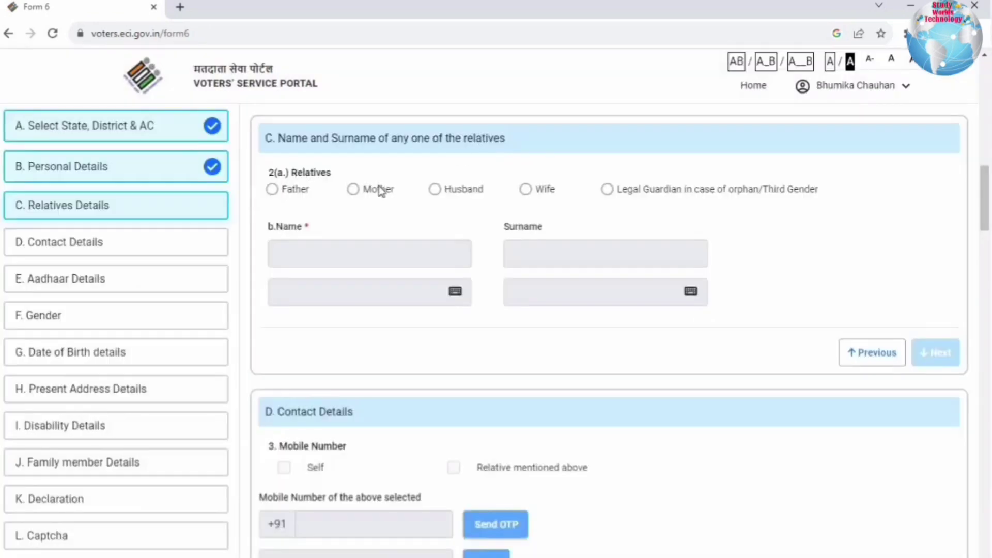
# Choose Father as the relative, enter his name and surname with Hindi fills, and continue.
pyautogui.click(272, 189)
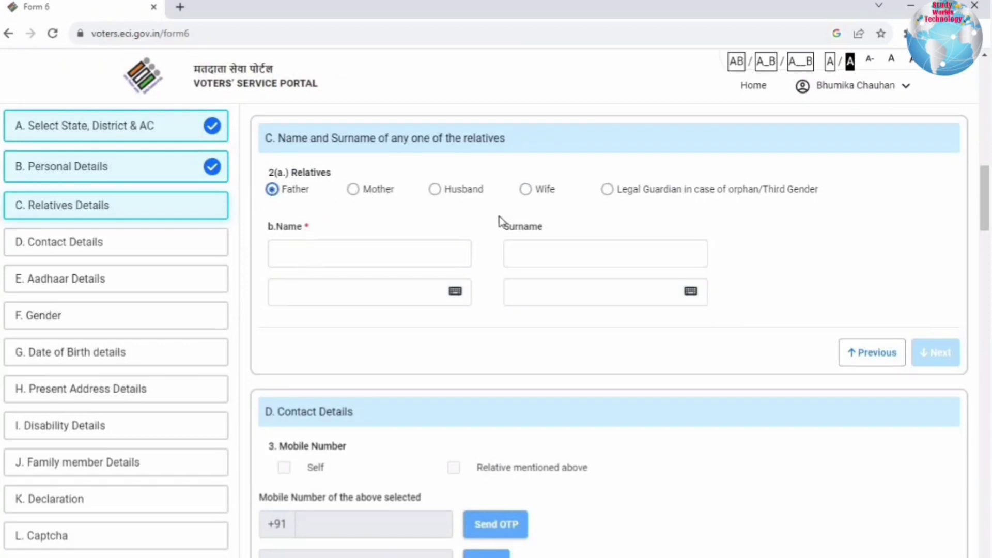
pyautogui.click(334, 252)
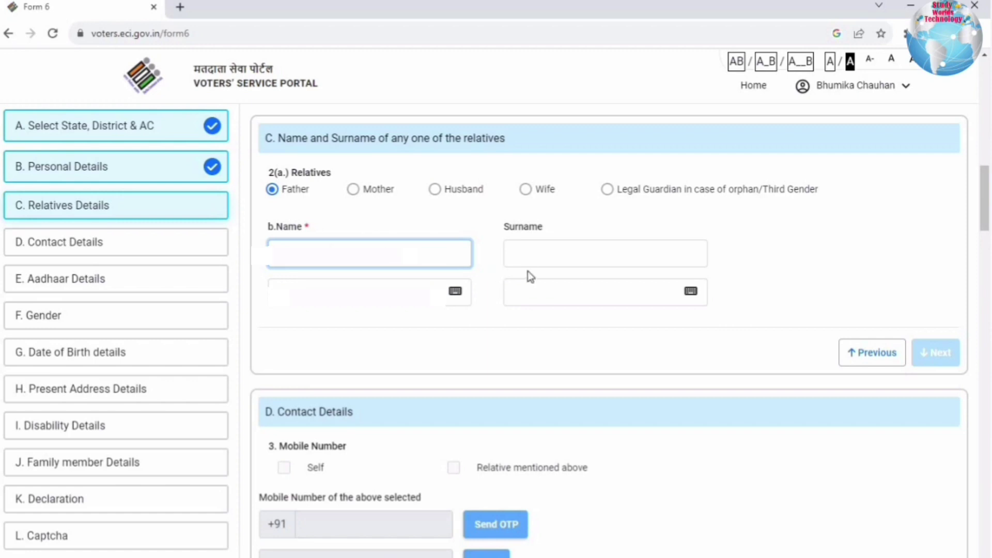
pyautogui.press('Tab')
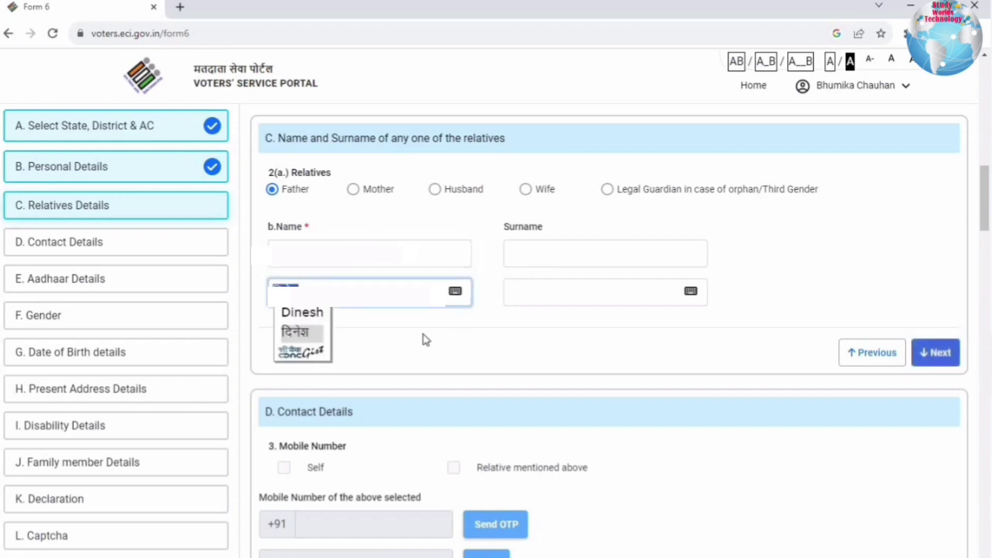
pyautogui.click(531, 246)
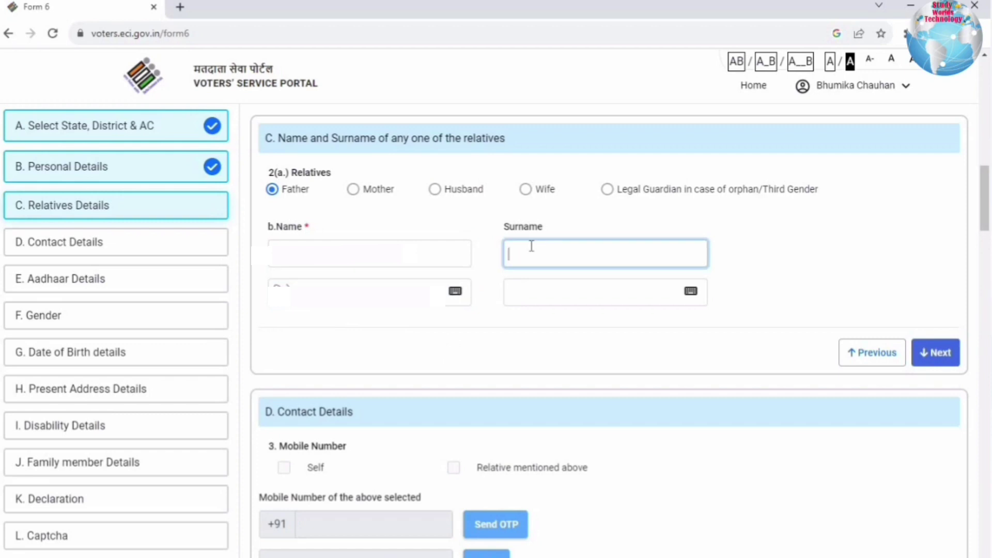
pyautogui.write('Singh')
pyautogui.press('Tab')
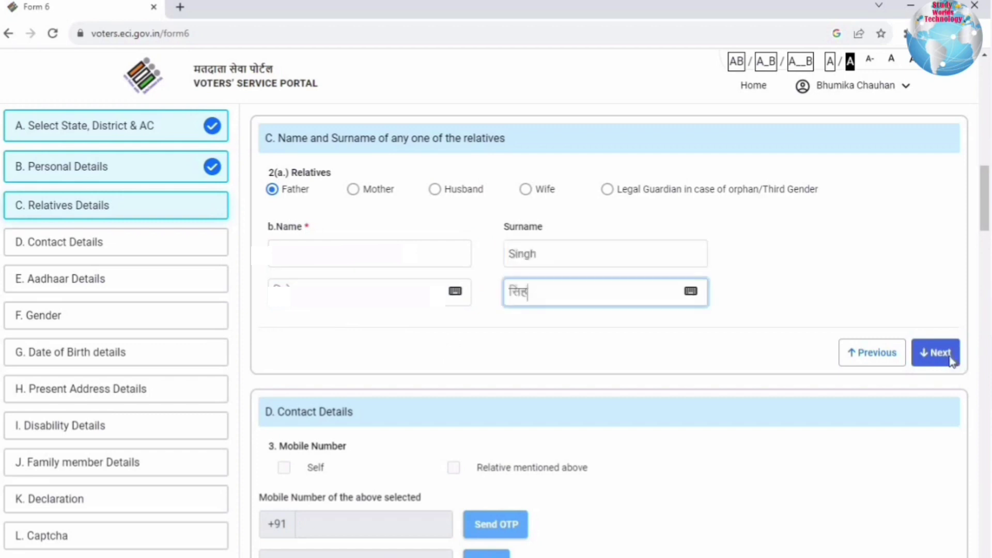
pyautogui.click(951, 358)
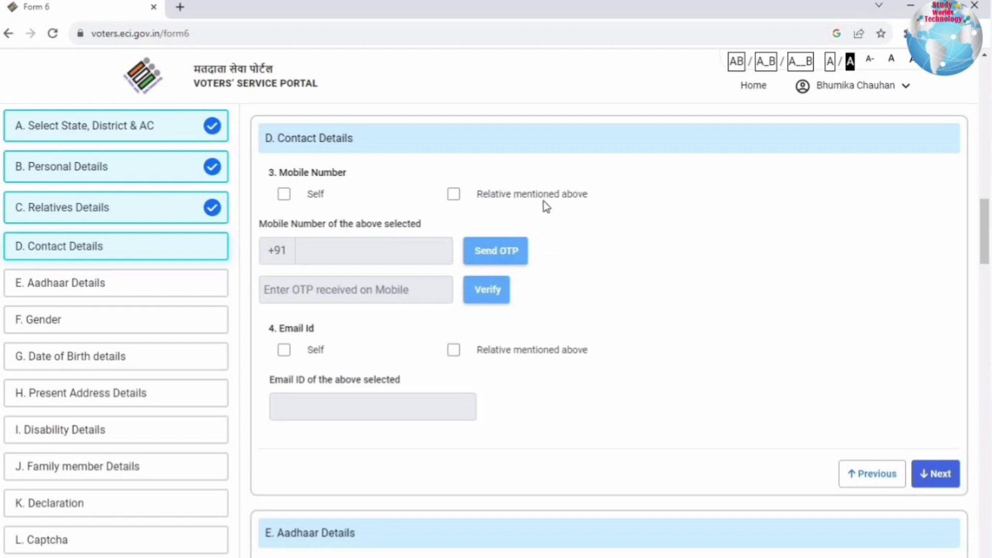
# Use the applicant's own mobile number and verify it with the one-time code.
pyautogui.click(284, 195)
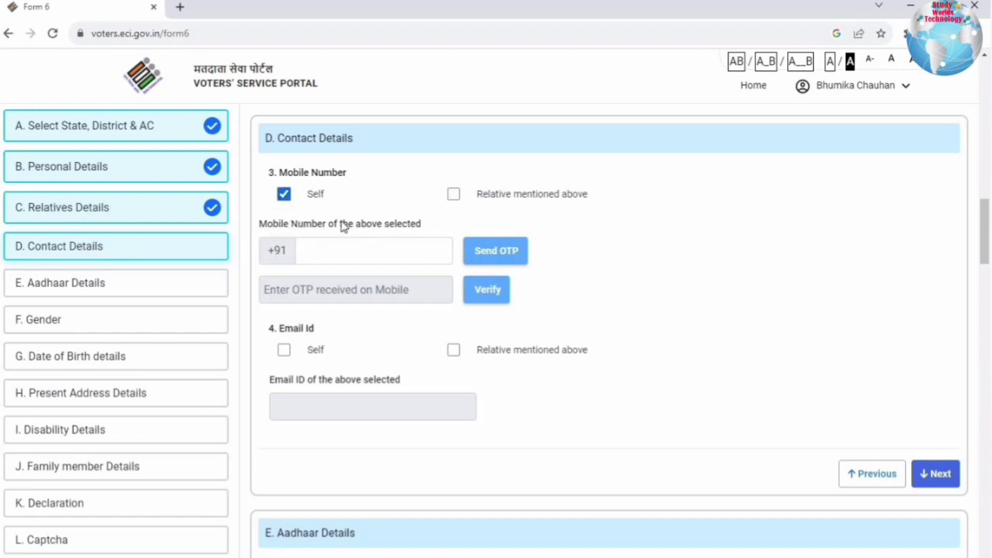
pyautogui.click(328, 254)
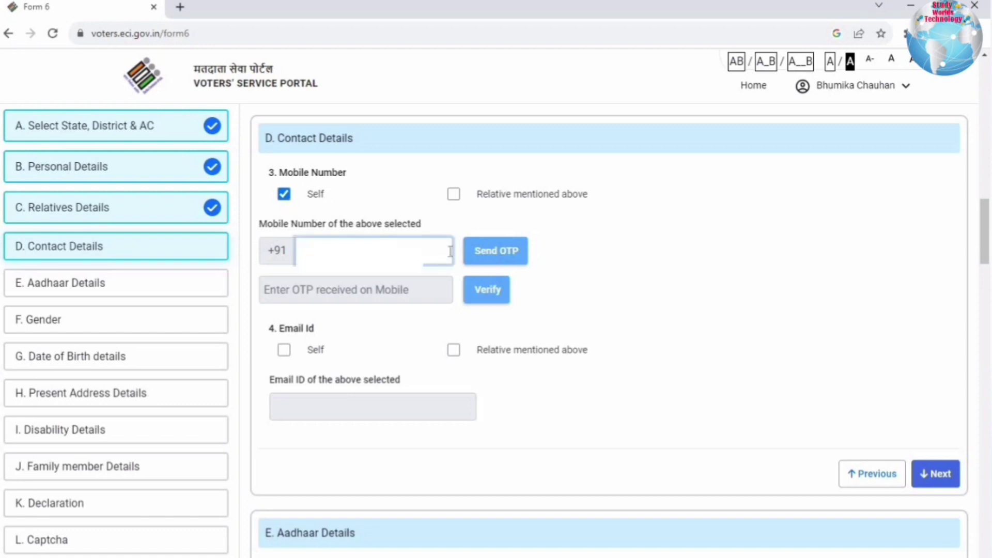
pyautogui.click(495, 251)
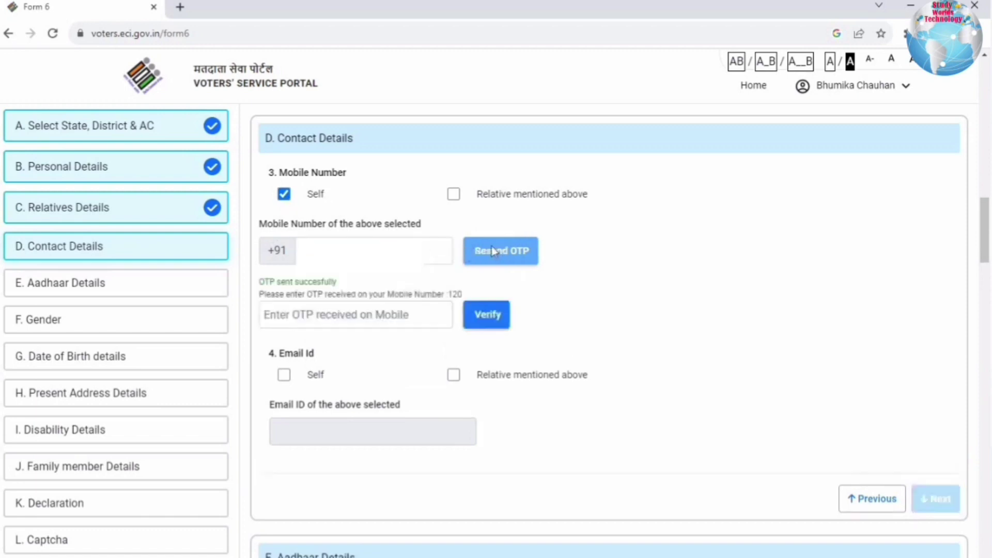
pyautogui.click(332, 312)
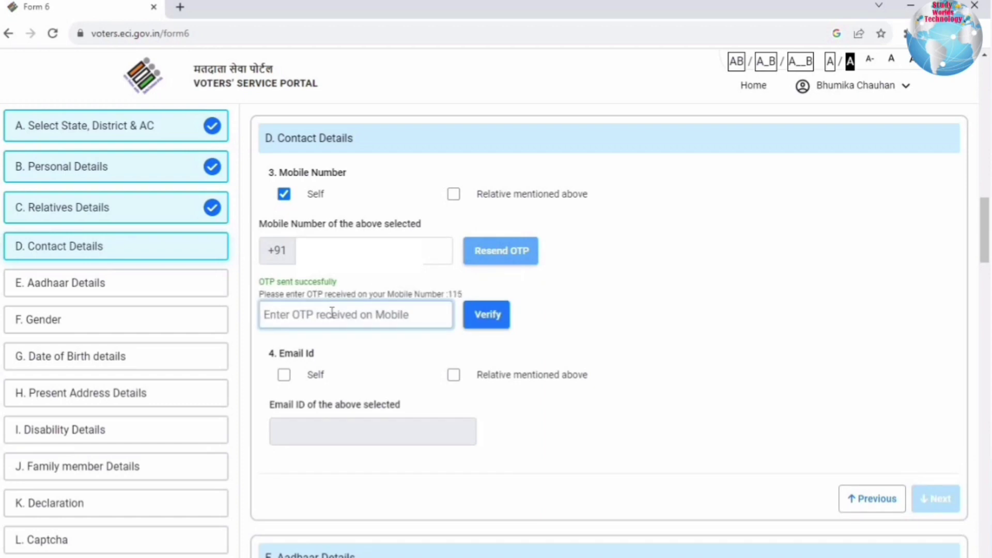
pyautogui.click(486, 314)
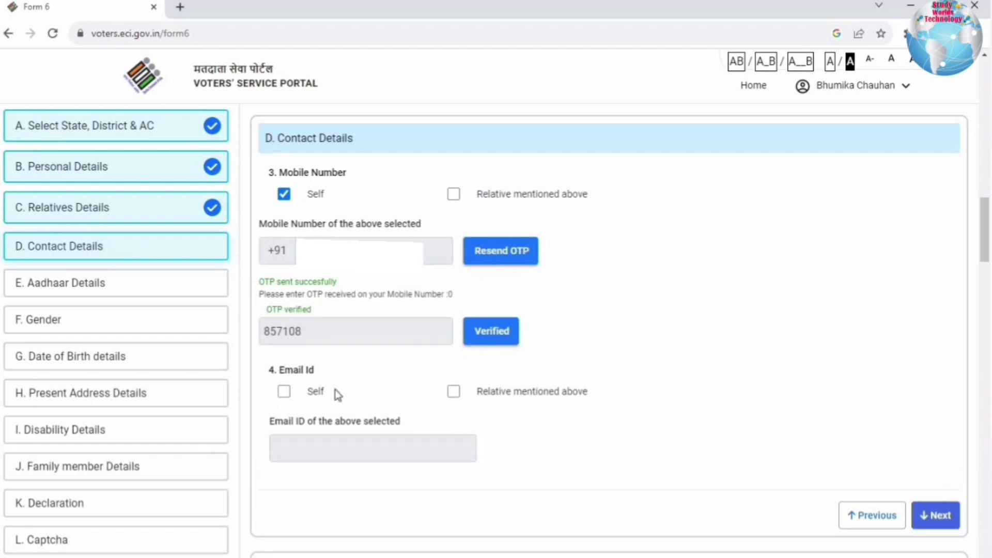
# Mark the e-mail as Self, enter the applicant's e-mail address, and continue to Aadhaar Details.
pyautogui.click(283, 392)
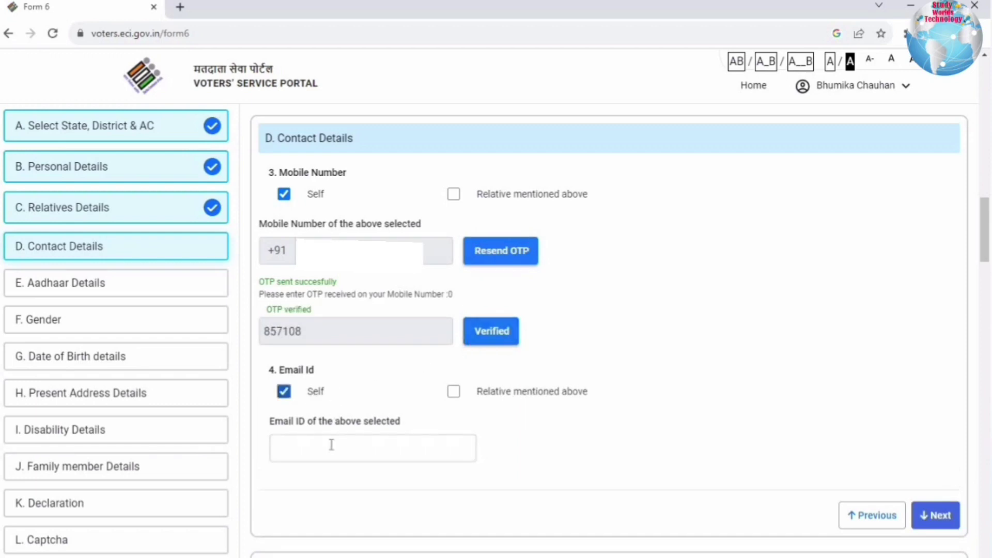
pyautogui.click(332, 444)
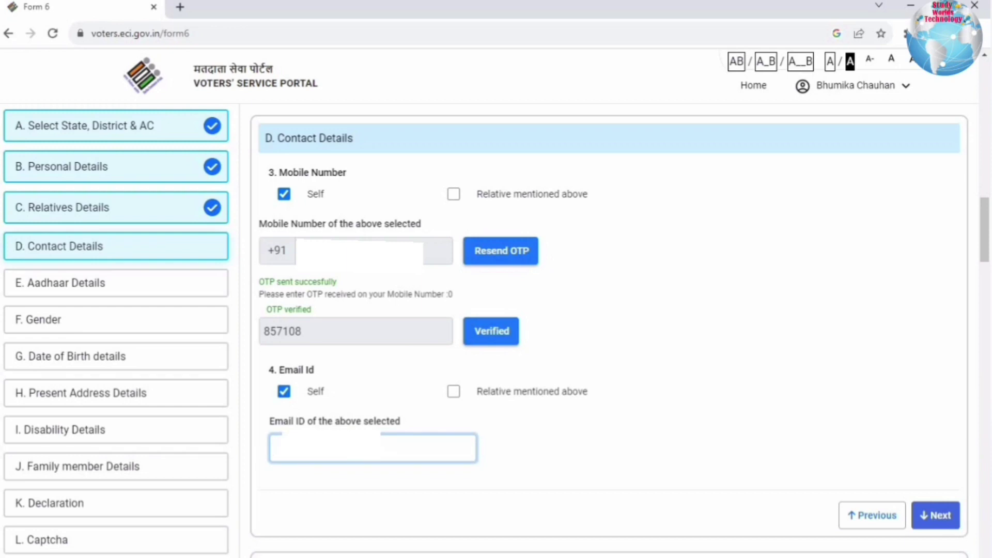
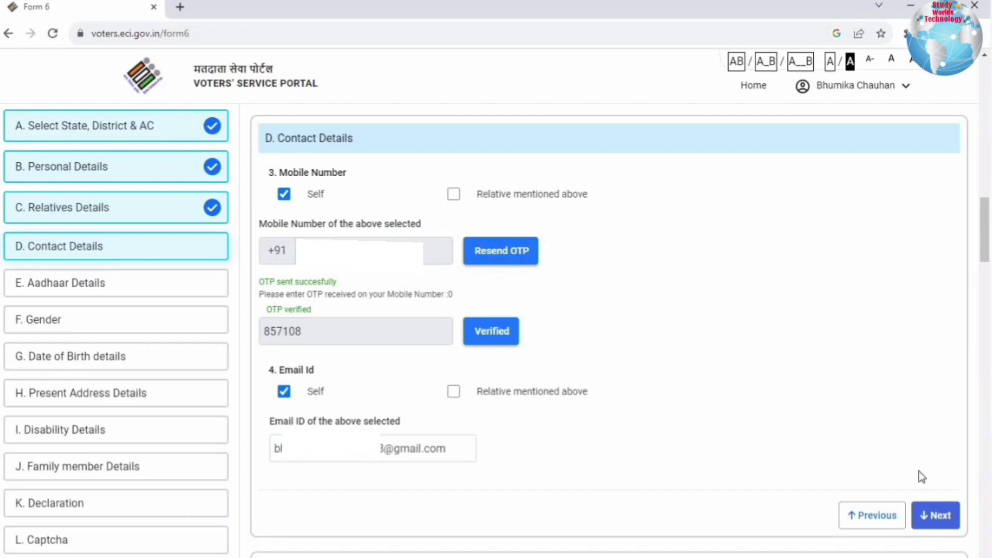
pyautogui.click(930, 515)
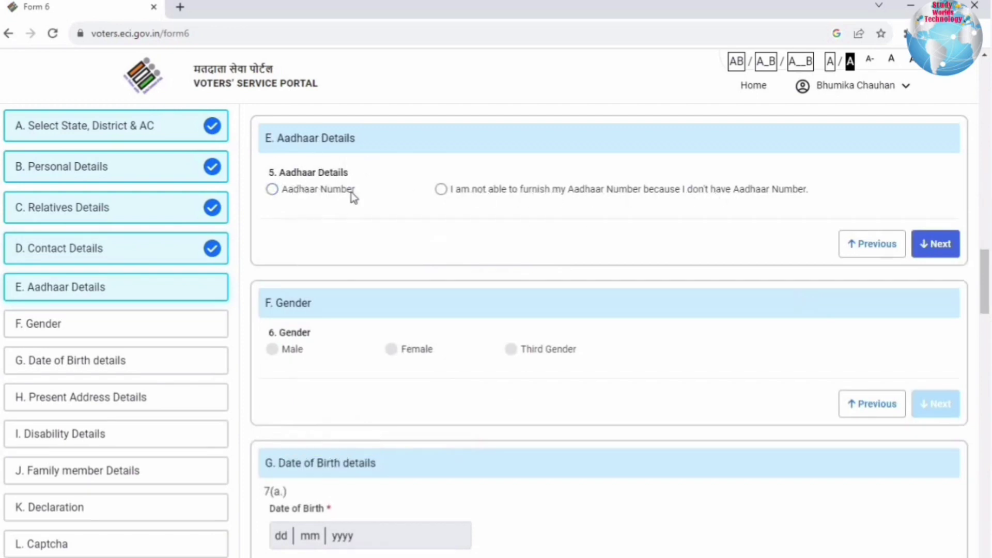
# Enter the applicant's Aadhaar number, then set the gender to Female.
pyautogui.click(273, 190)
pyautogui.click(322, 252)
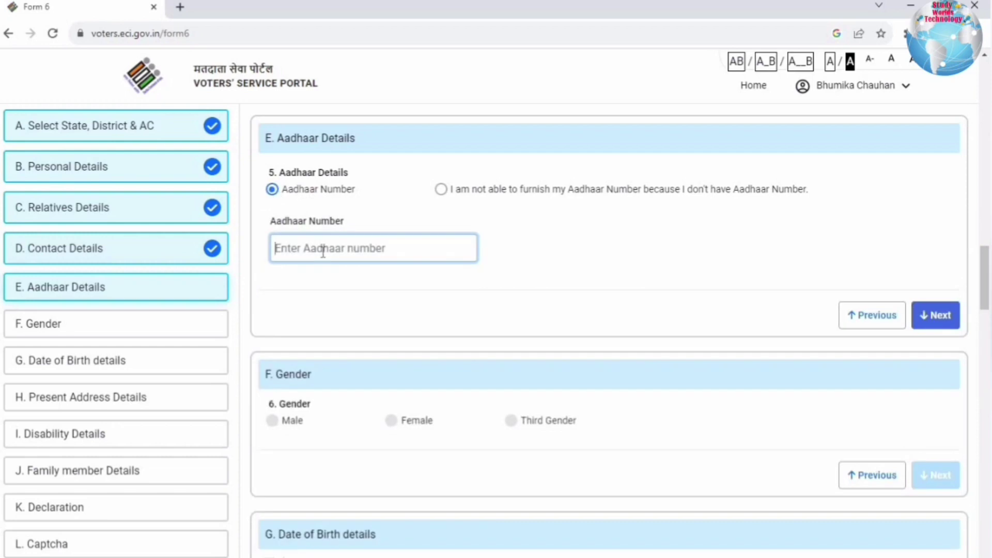
pyautogui.write('••••••••••••')
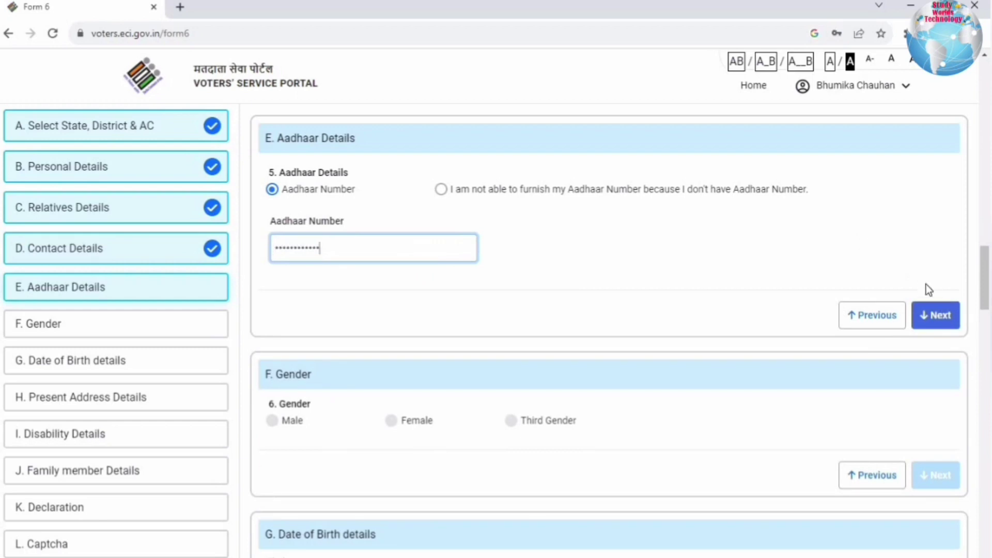
pyautogui.click(937, 321)
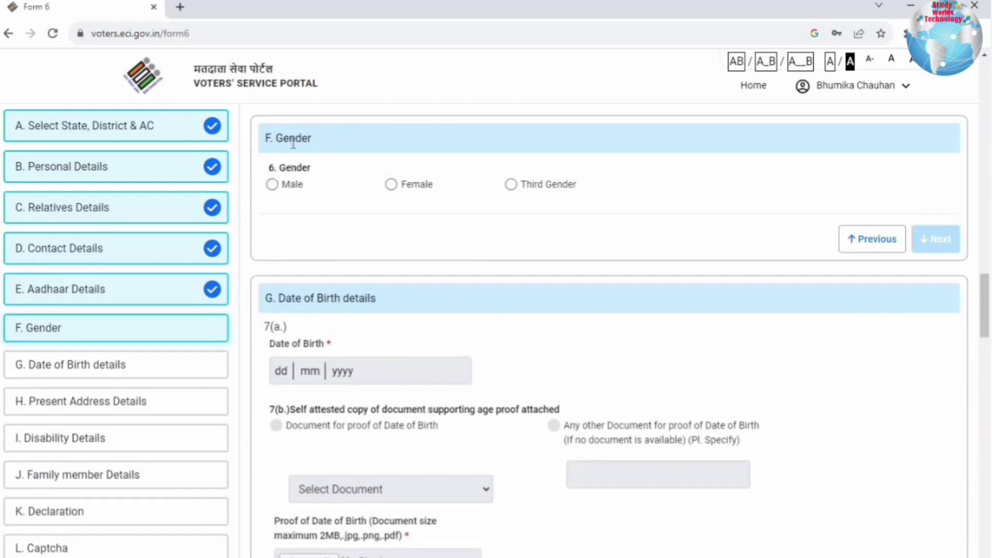
pyautogui.click(391, 185)
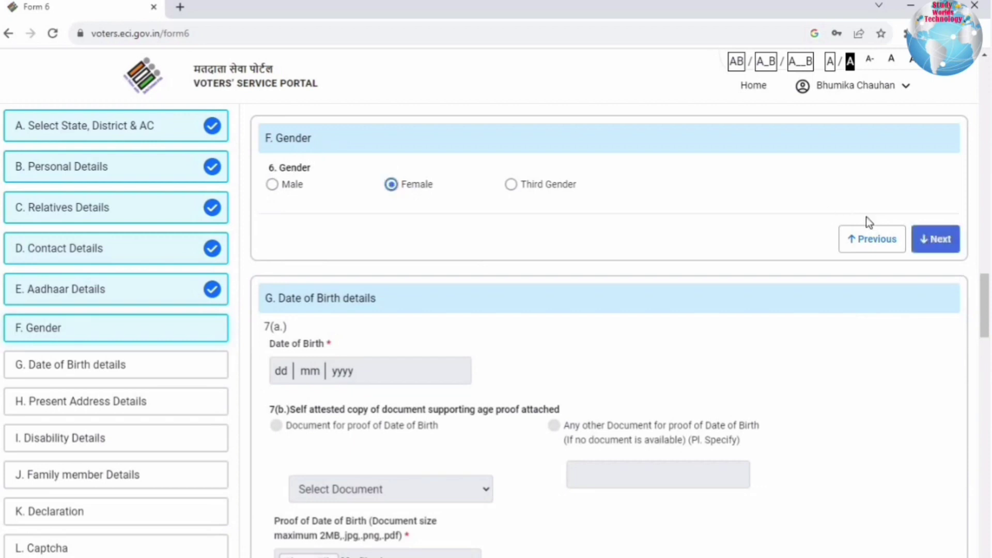
pyautogui.click(936, 239)
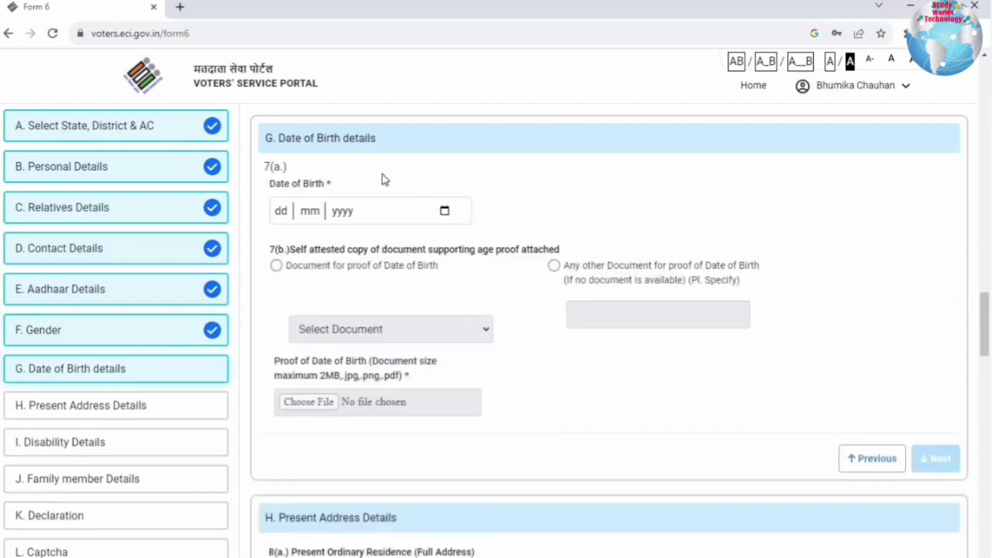
# Enter the date of birth and upload aadhar card.jpeg as the Aadhaar Card birth-date proof.
pyautogui.click(279, 212)
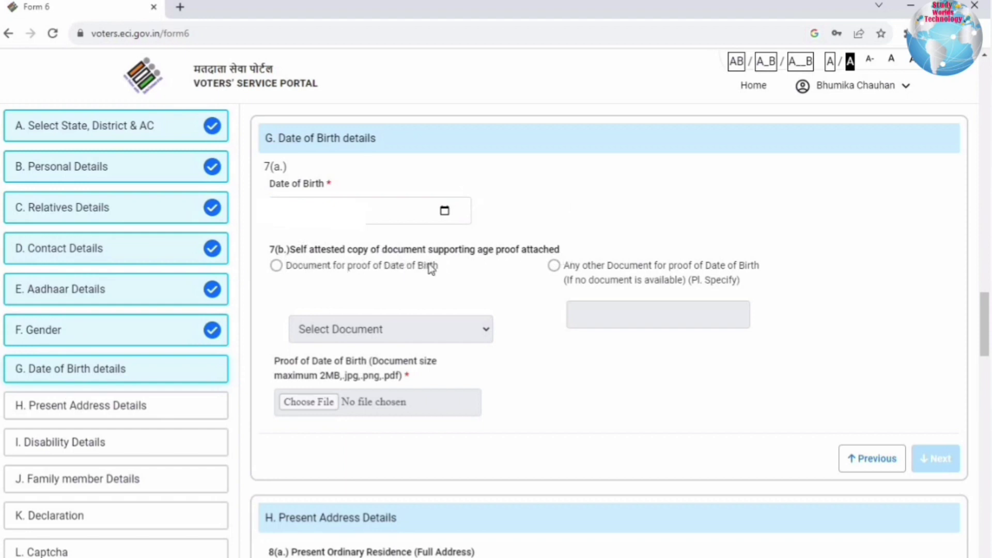
pyautogui.click(279, 266)
pyautogui.click(405, 324)
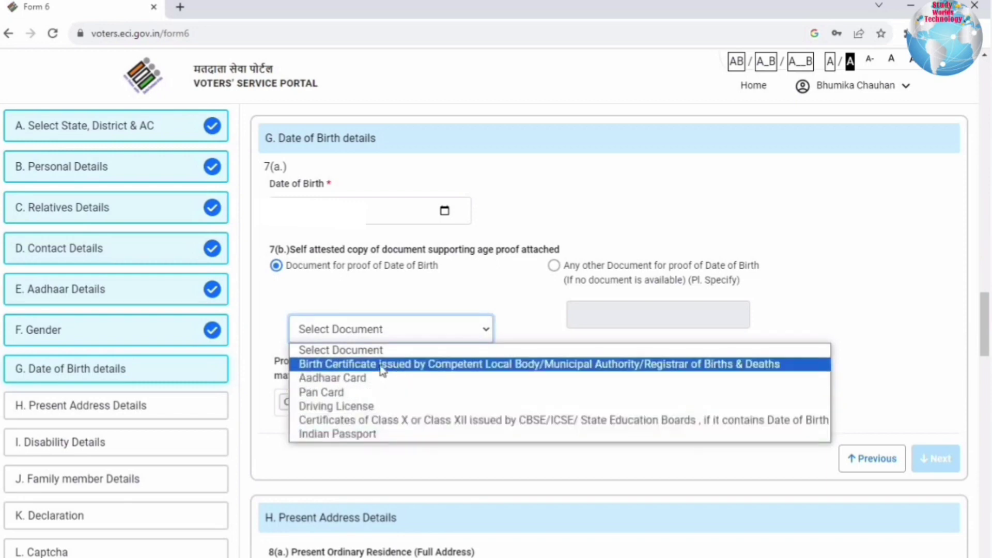
pyautogui.click(339, 380)
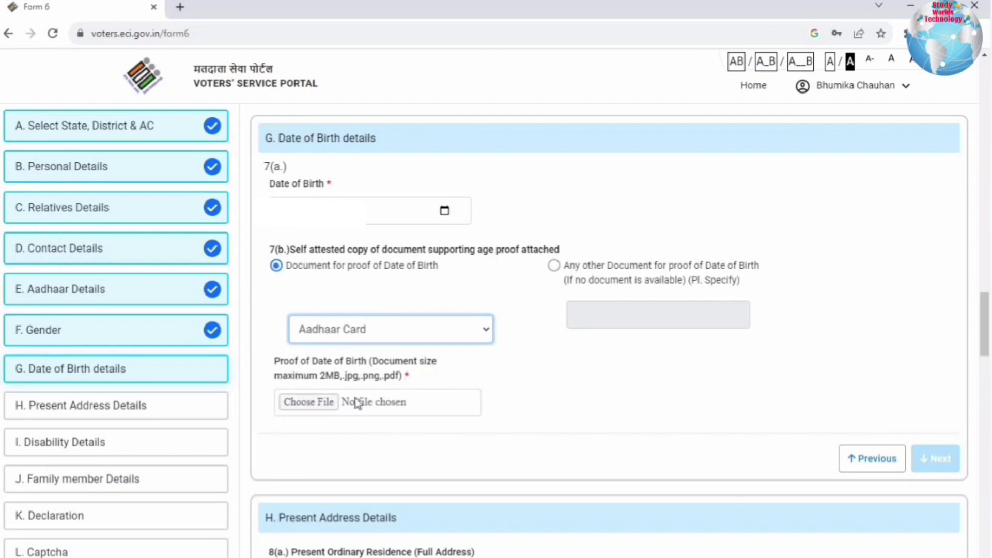
pyautogui.click(227, 382)
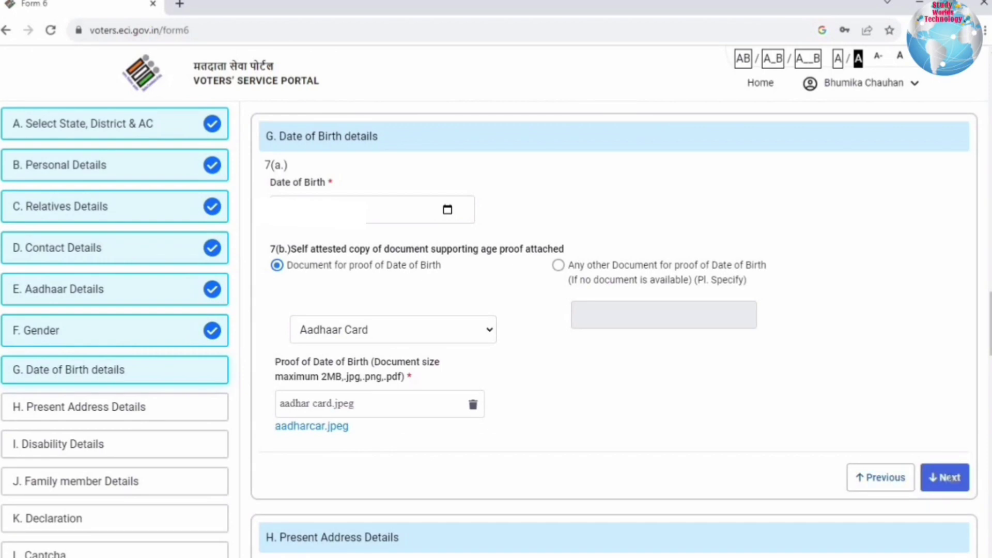
pyautogui.click(945, 477)
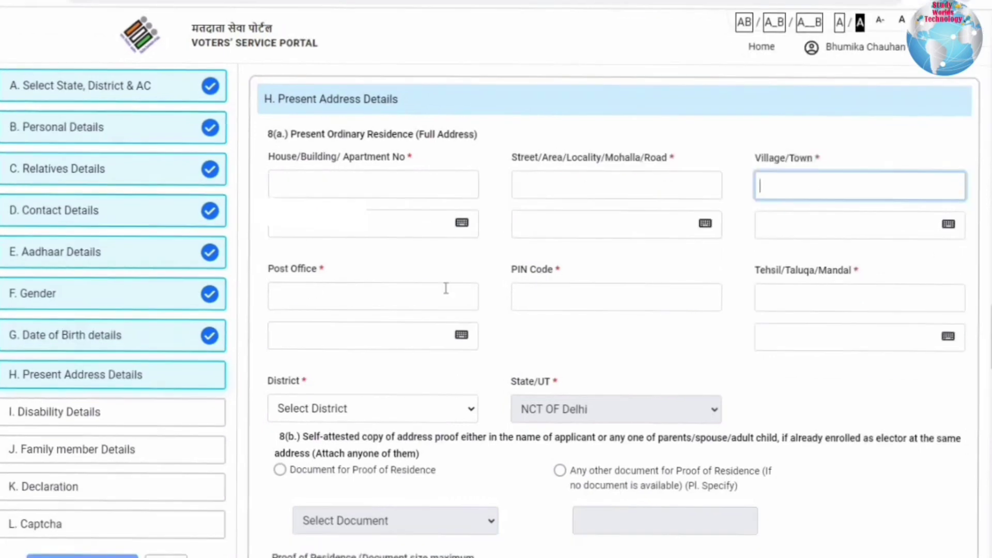
# Fill in the Post Office, PIN Code and Tehsil fields and set District to CENTRAL.
pyautogui.click(444, 315)
pyautogui.press('Tab')
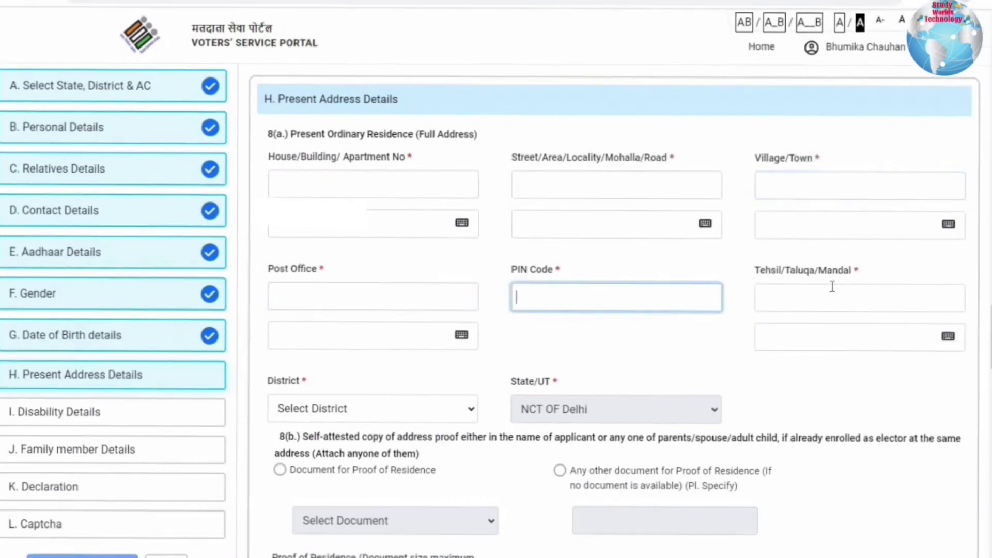
pyautogui.press('Tab')
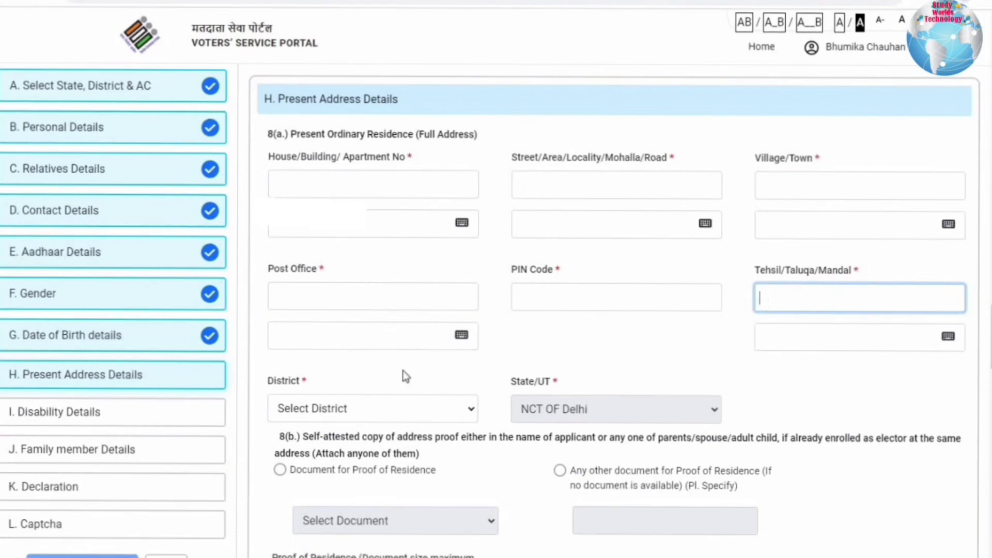
pyautogui.click(298, 408)
pyautogui.click(301, 443)
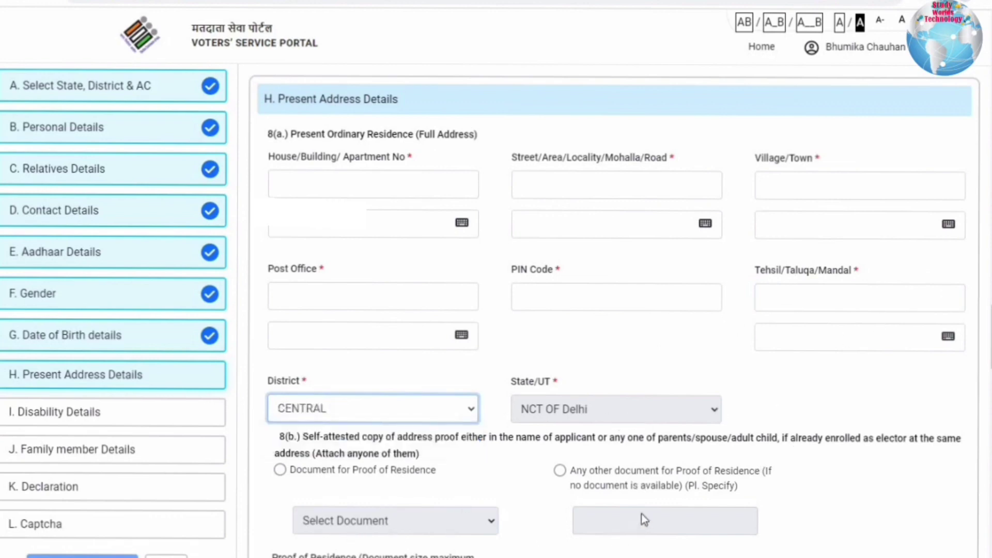
pyautogui.scroll(-1, 480, 442)
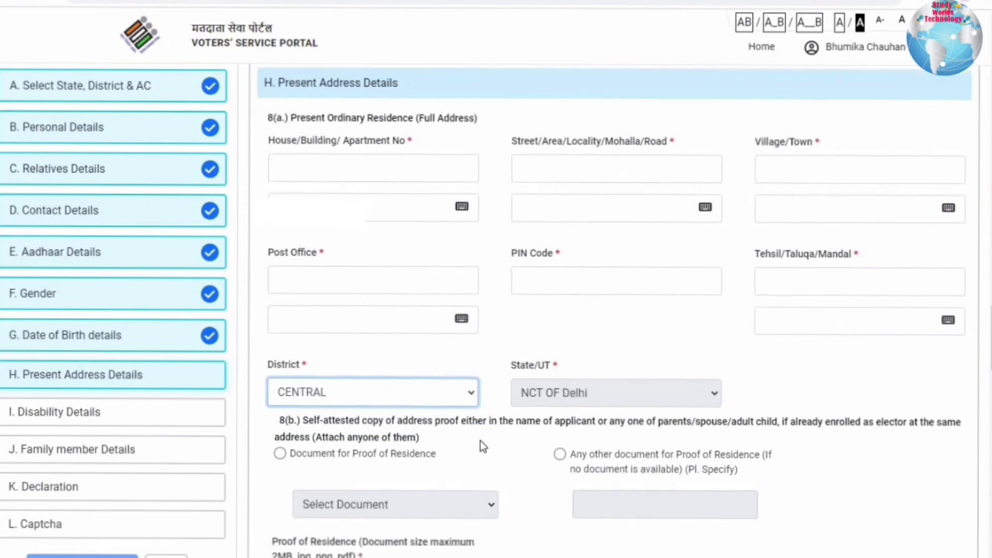
pyautogui.scroll(-3, 480, 444)
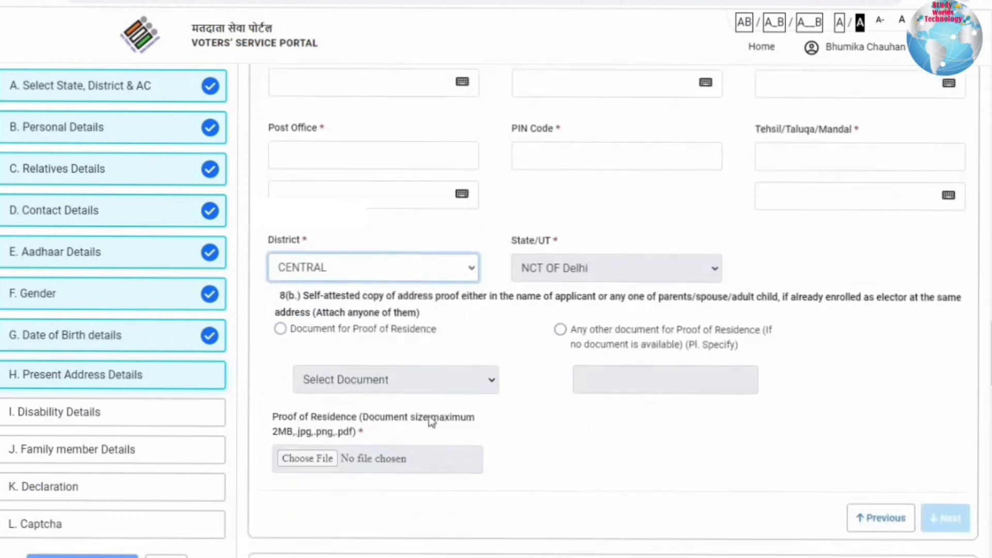
pyautogui.click(309, 458)
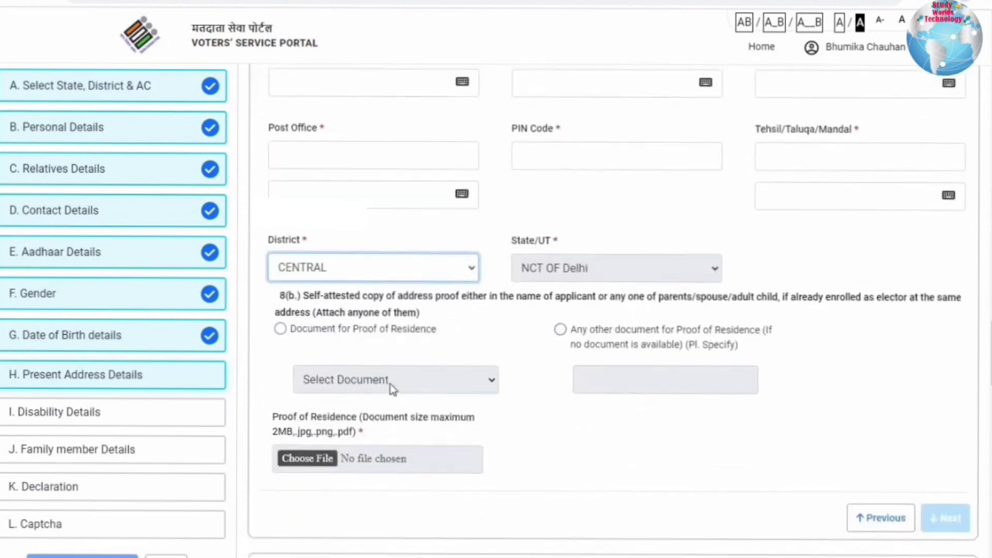
pyautogui.click(284, 333)
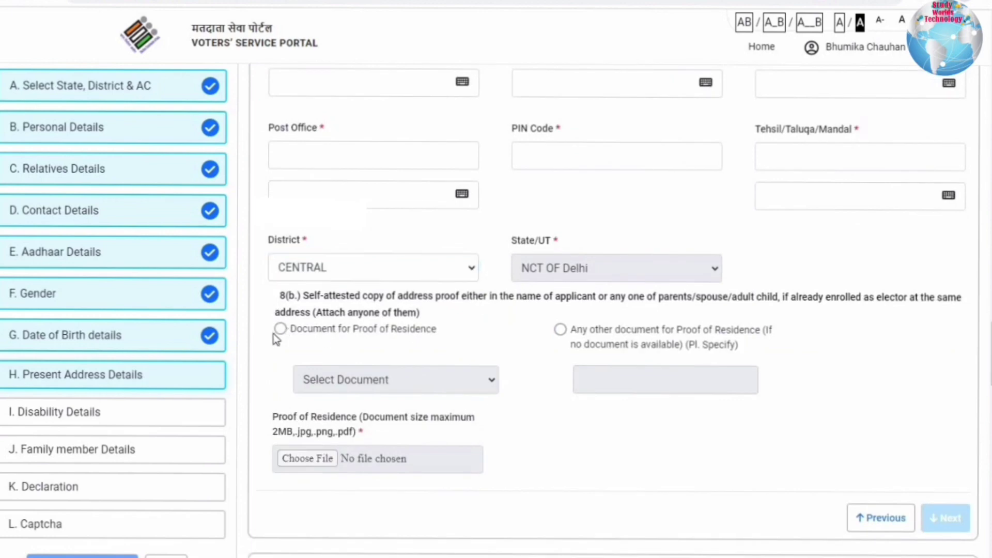
# Choose Aadhaar Card as the residence proof and enter house number 14-D.
pyautogui.click(280, 329)
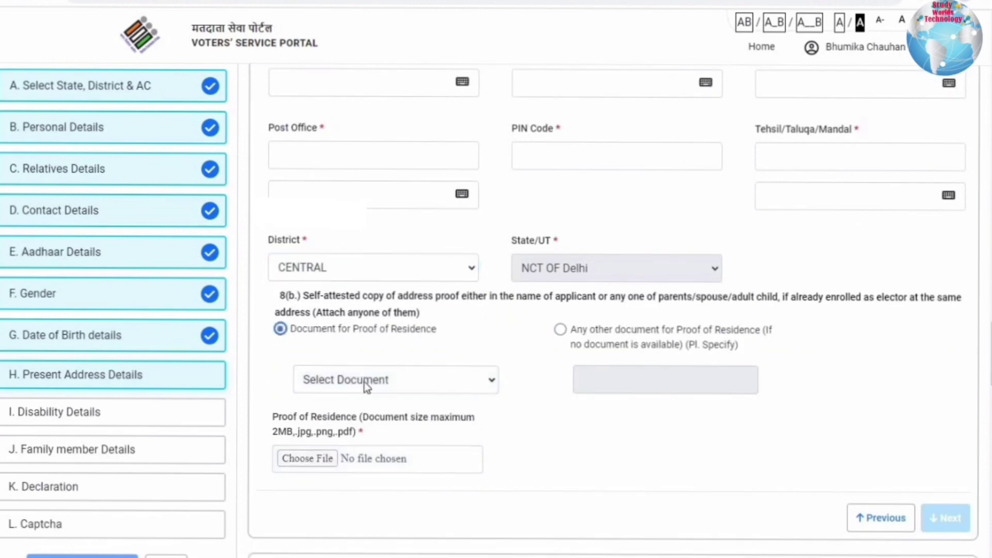
pyautogui.click(364, 382)
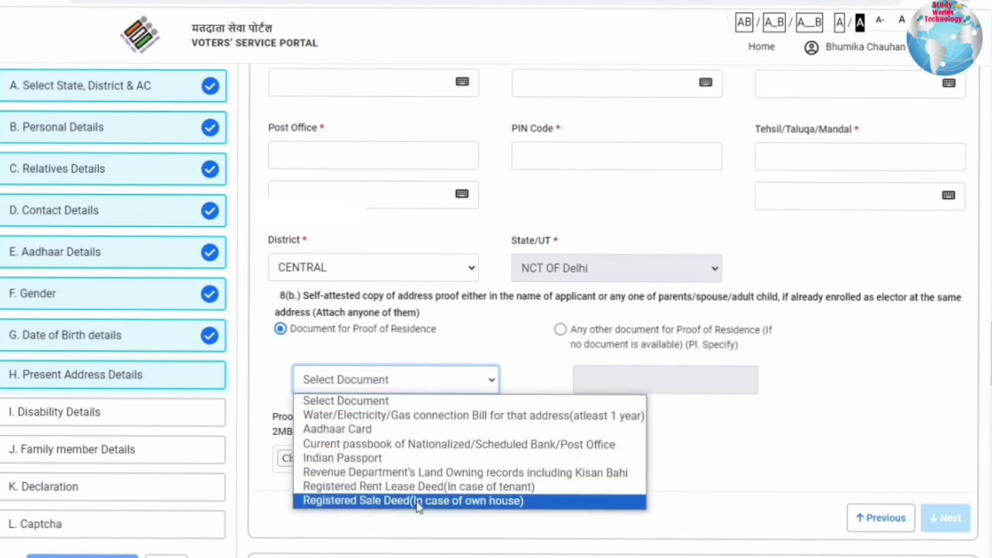
pyautogui.click(342, 430)
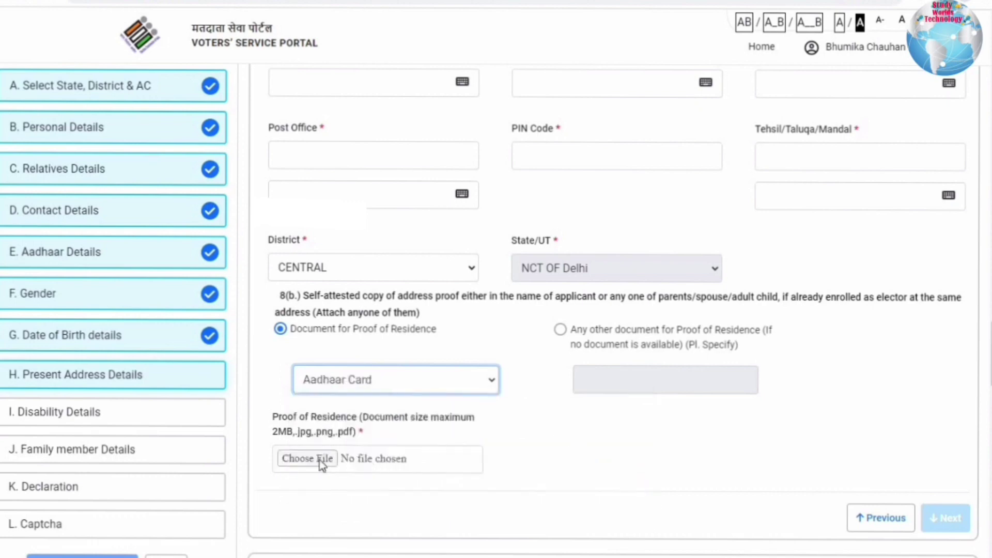
pyautogui.click(321, 461)
pyautogui.scroll(4, 494, 267)
pyautogui.scroll(-1, 416, 258)
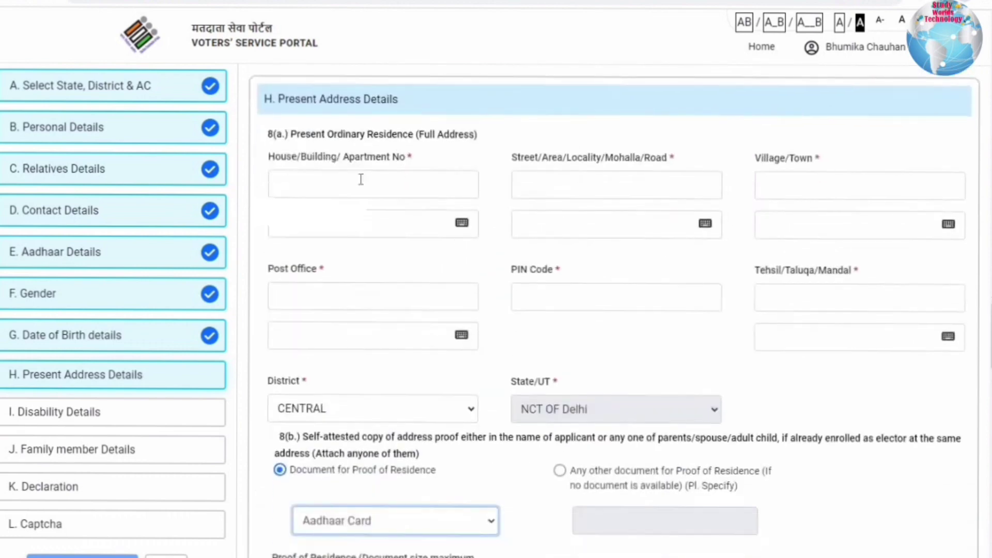
pyautogui.click(358, 181)
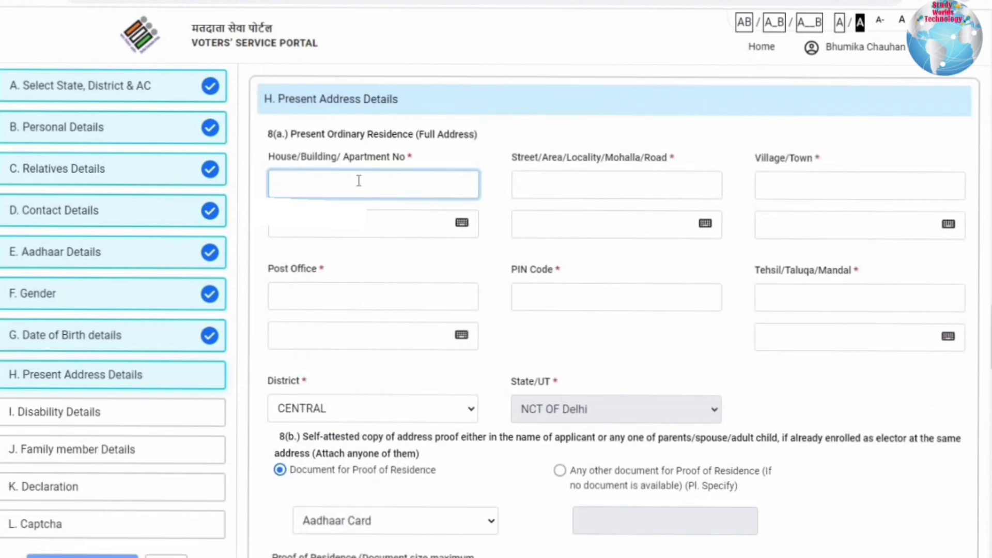
pyautogui.write('14-D')
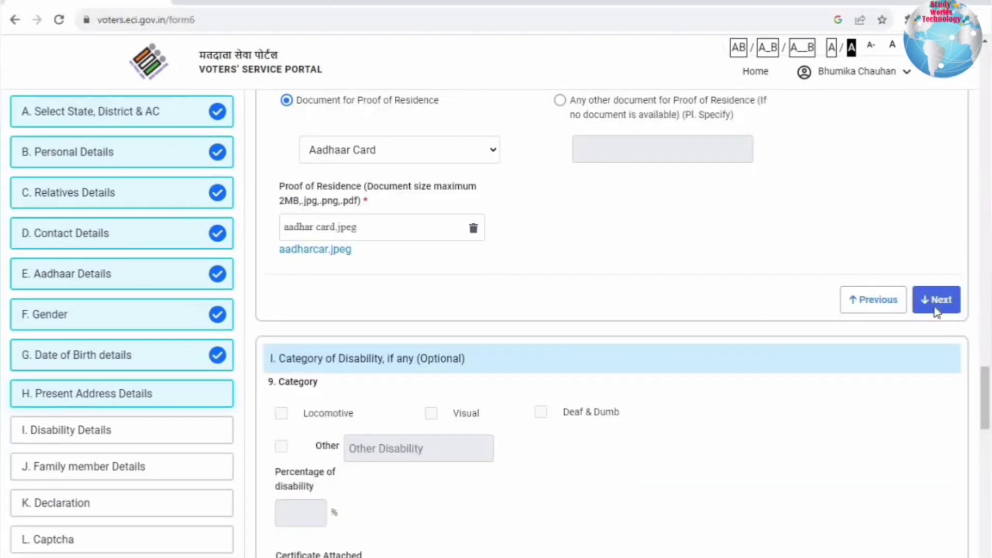
# Confirm the present address, then continue past the disability section with no category ticked.
pyautogui.click(936, 310)
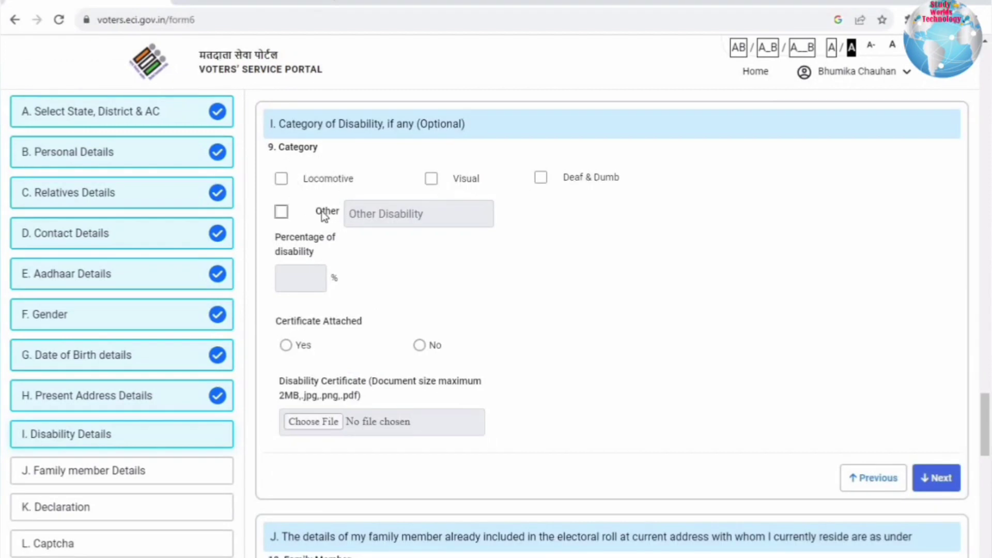
pyautogui.click(281, 213)
pyautogui.click(283, 214)
pyautogui.click(940, 479)
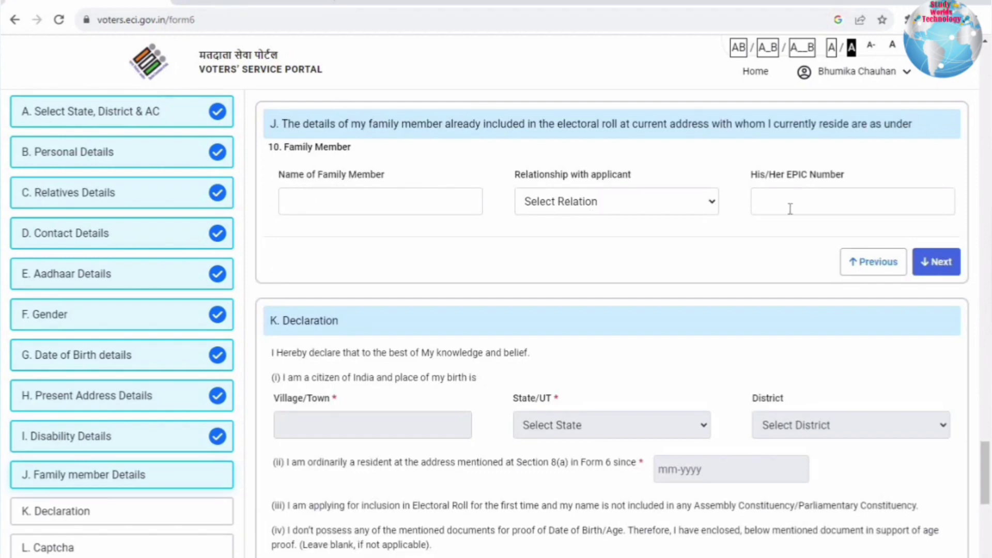
# Enter the family member's name and EPIC number with relationship Mother, then continue.
pyautogui.click(666, 203)
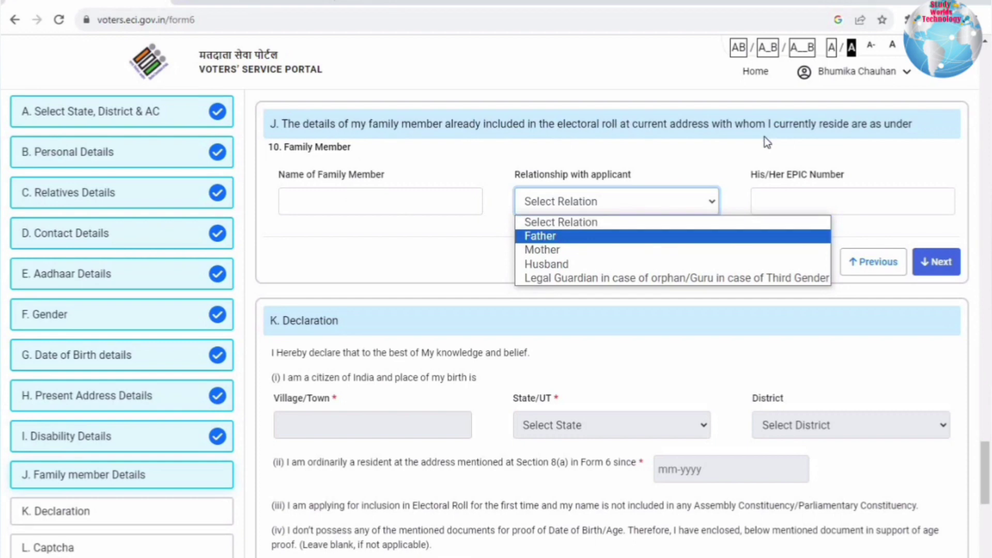
pyautogui.click(380, 209)
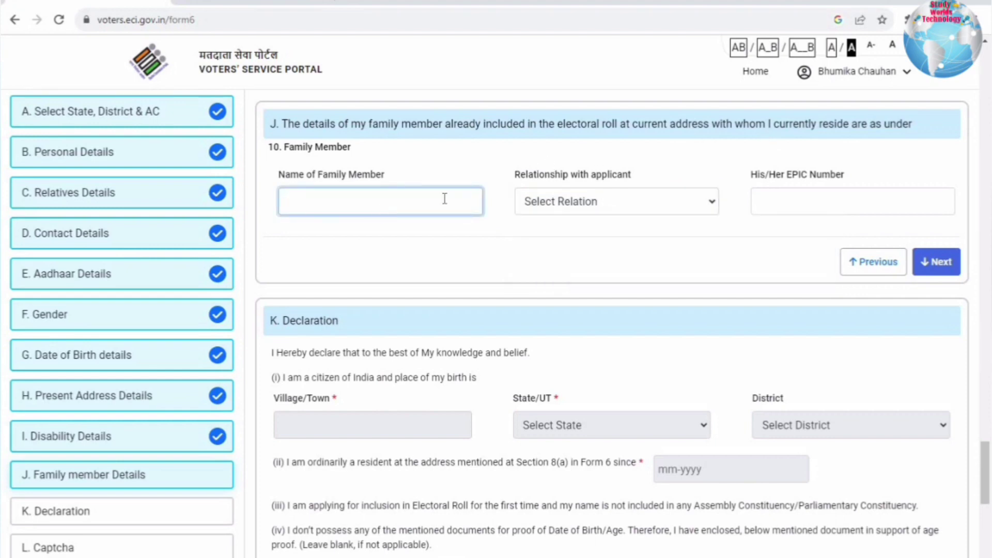
pyautogui.click(587, 203)
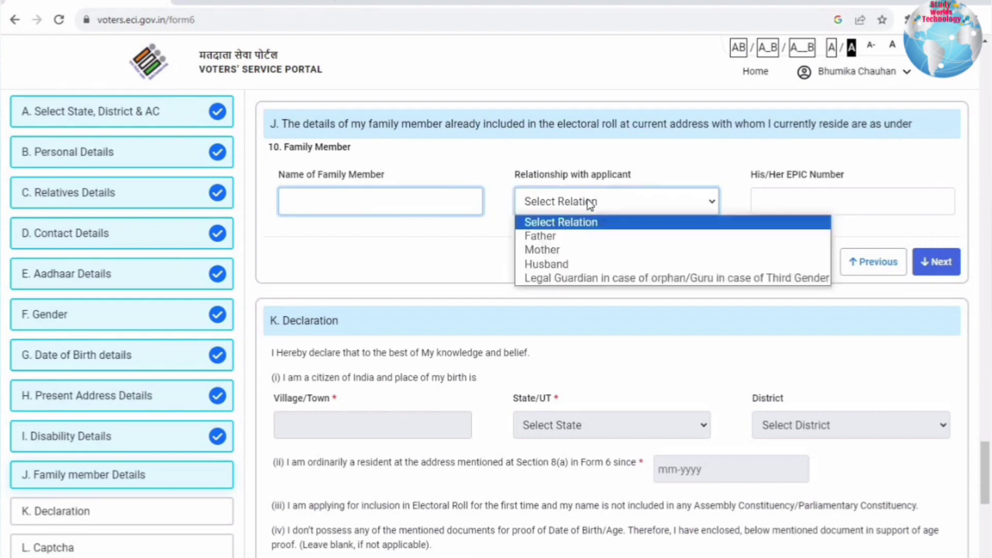
pyautogui.click(559, 248)
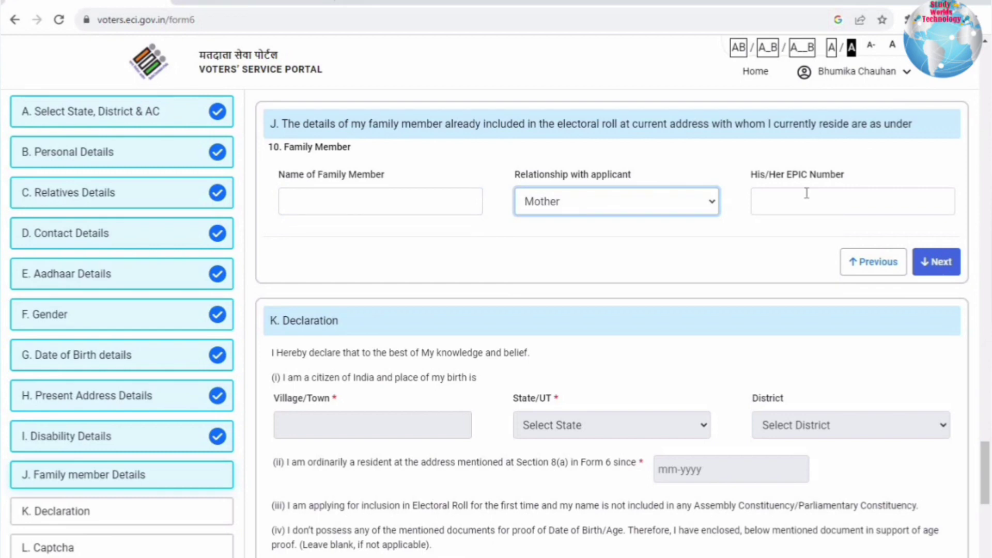
pyautogui.click(806, 193)
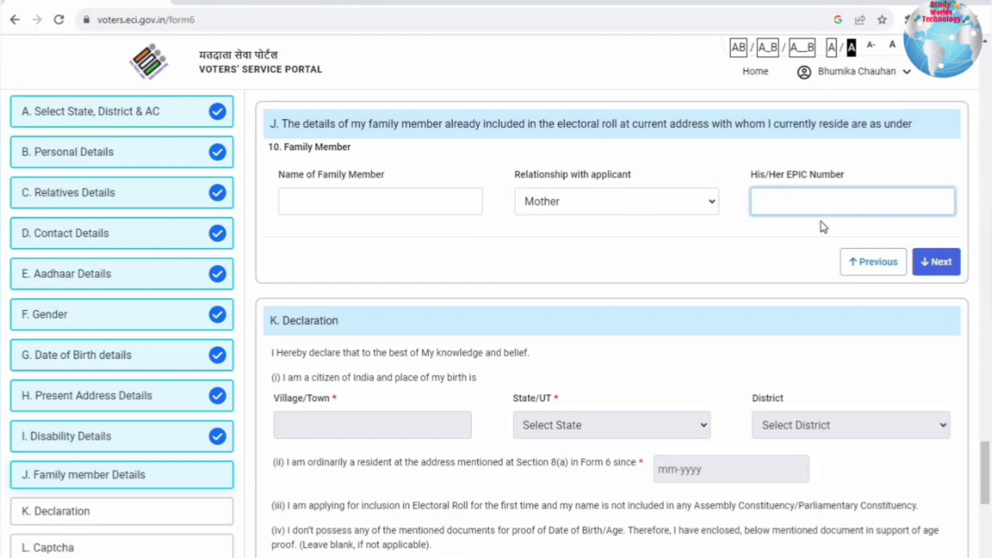
pyautogui.press('Return')
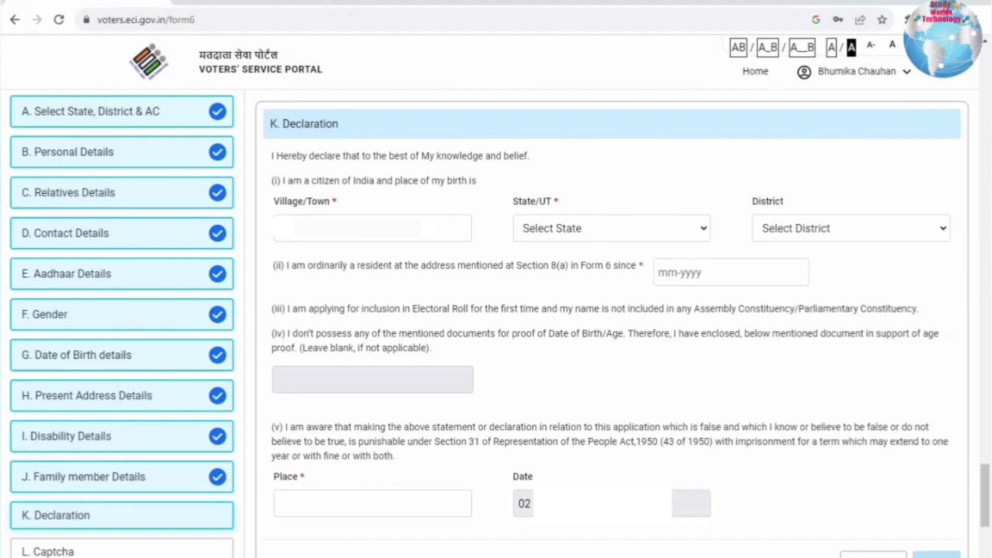
# Enter the birth village/town, with birth state NCT OF Delhi and district CENTRAL.
pyautogui.click(372, 227)
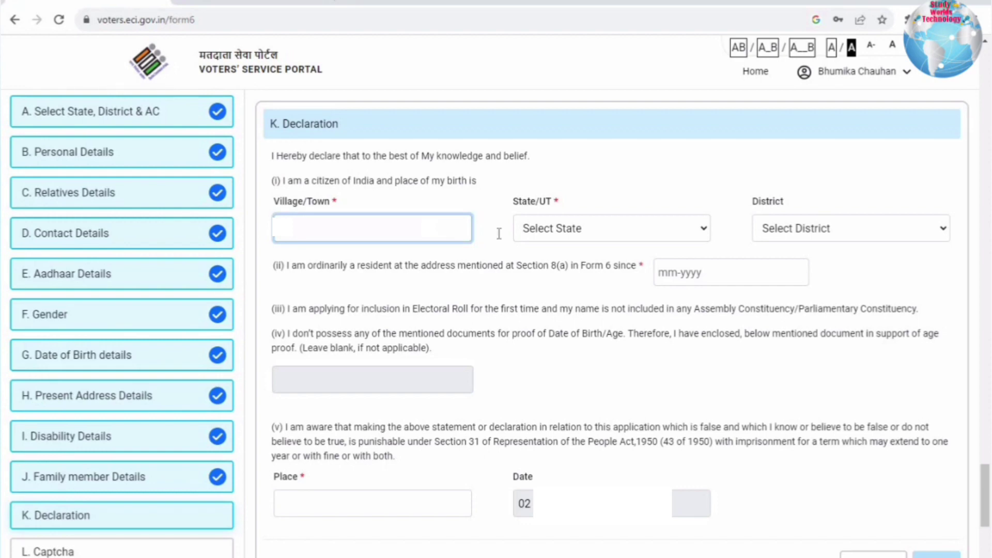
pyautogui.click(594, 228)
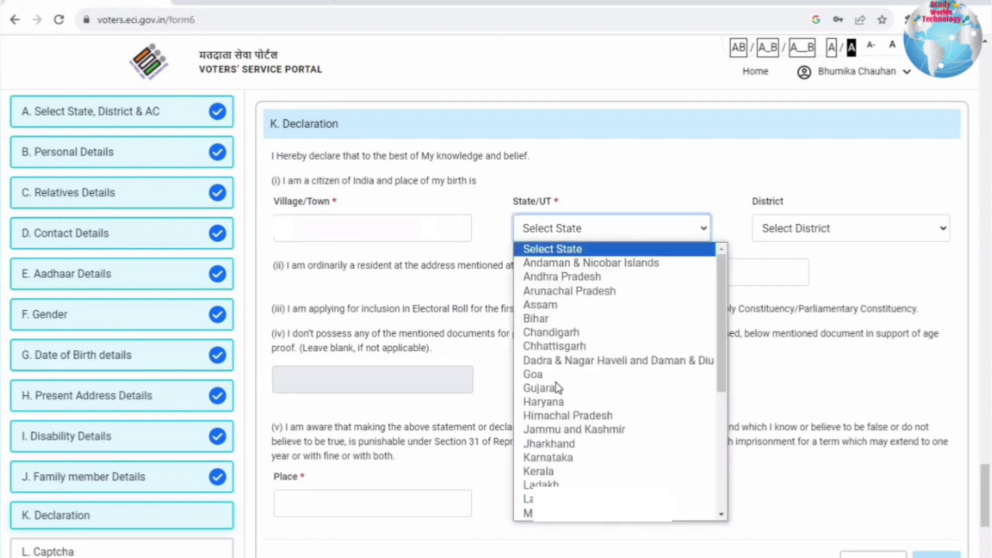
pyautogui.scroll(-6, 579, 450)
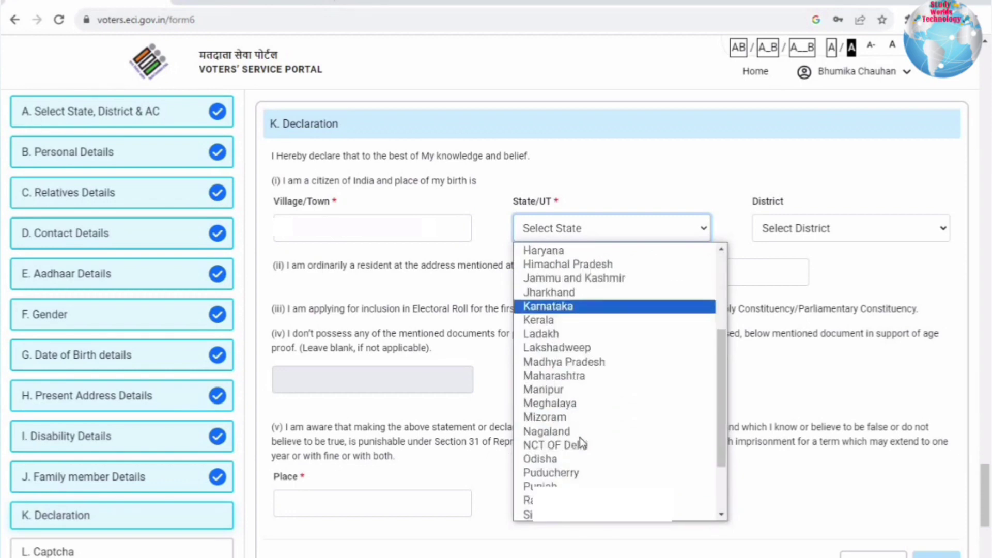
pyautogui.click(575, 359)
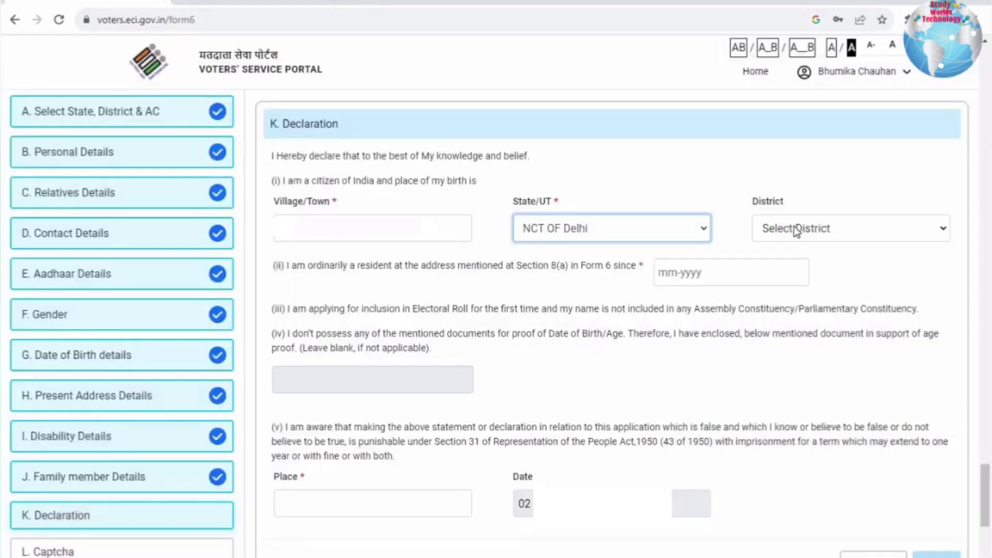
pyautogui.click(797, 228)
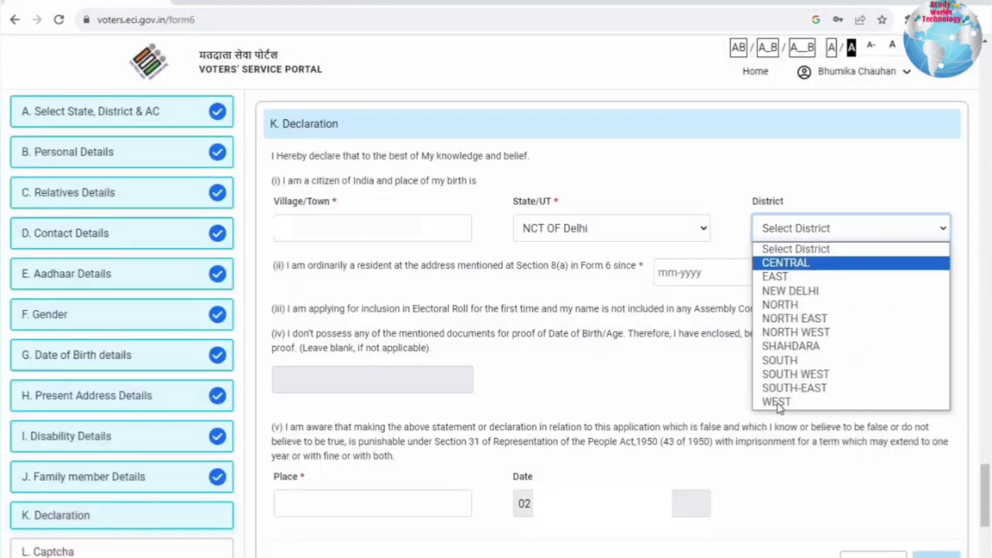
pyautogui.click(785, 263)
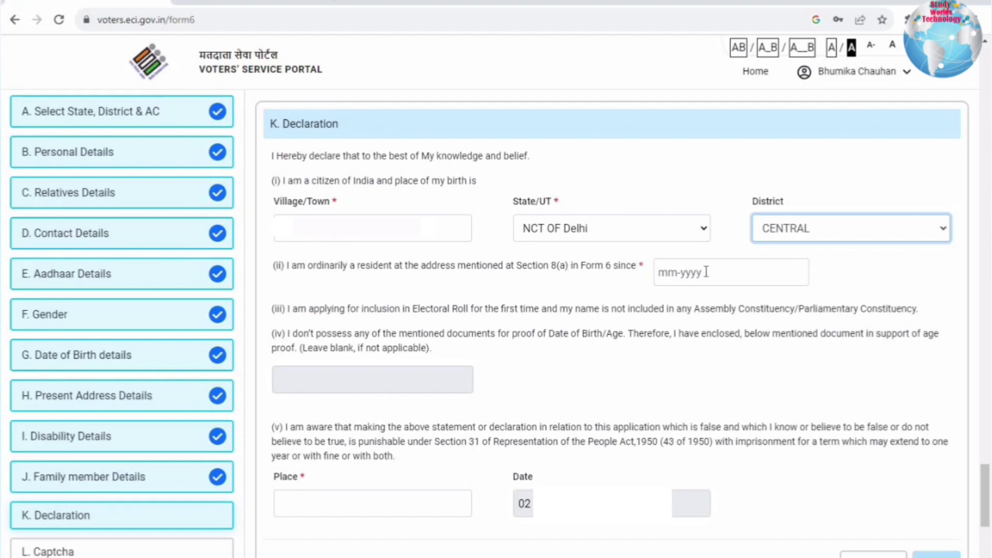
# Set resident-since to 08-2005 and place to delhi, then continue to the captcha.
pyautogui.click(681, 277)
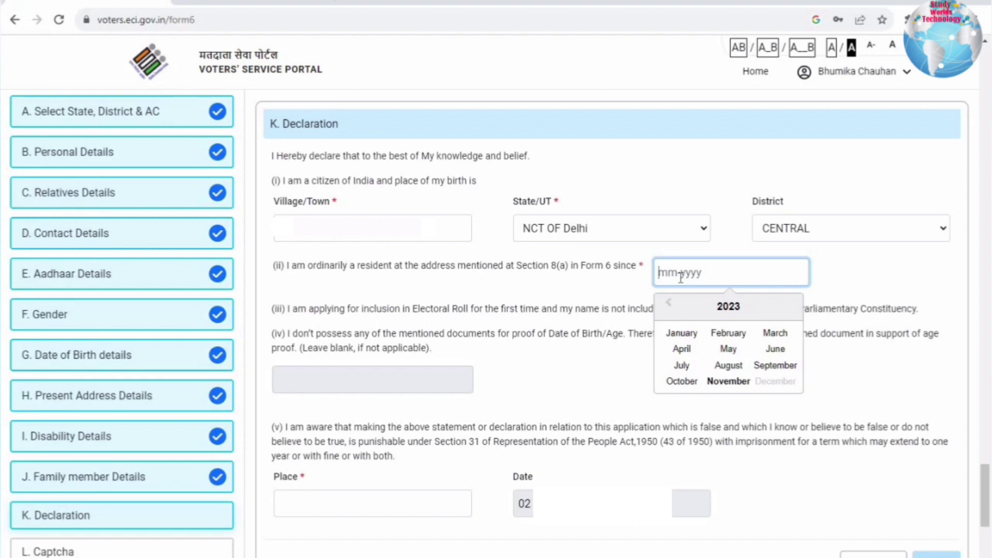
pyautogui.write('08-2005')
pyautogui.click(343, 510)
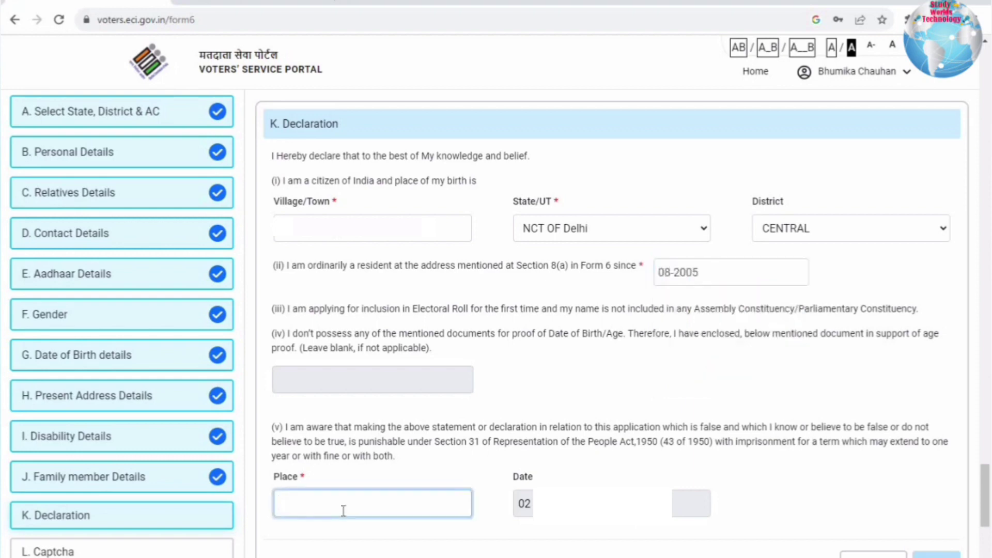
pyautogui.write('delhi')
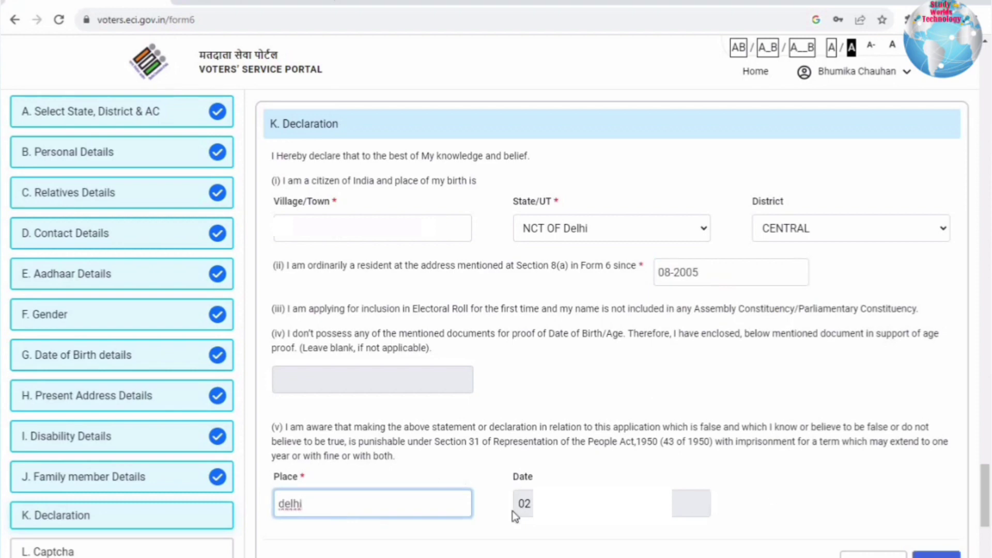
pyautogui.click(936, 555)
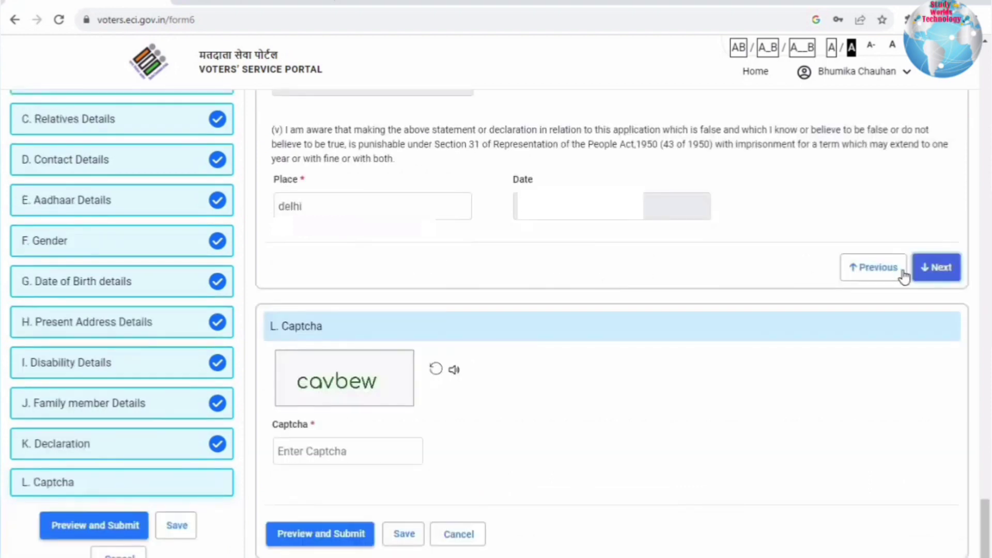
# Enter the captcha 'cavbew' and preview the completed form.
pyautogui.click(302, 454)
pyautogui.write('c')
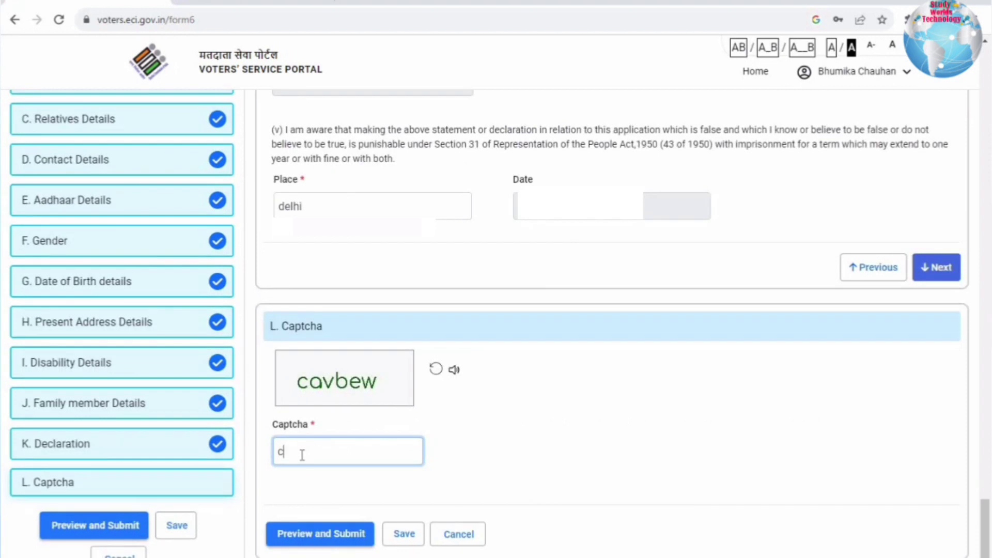
pyautogui.write('avbew')
pyautogui.click(325, 537)
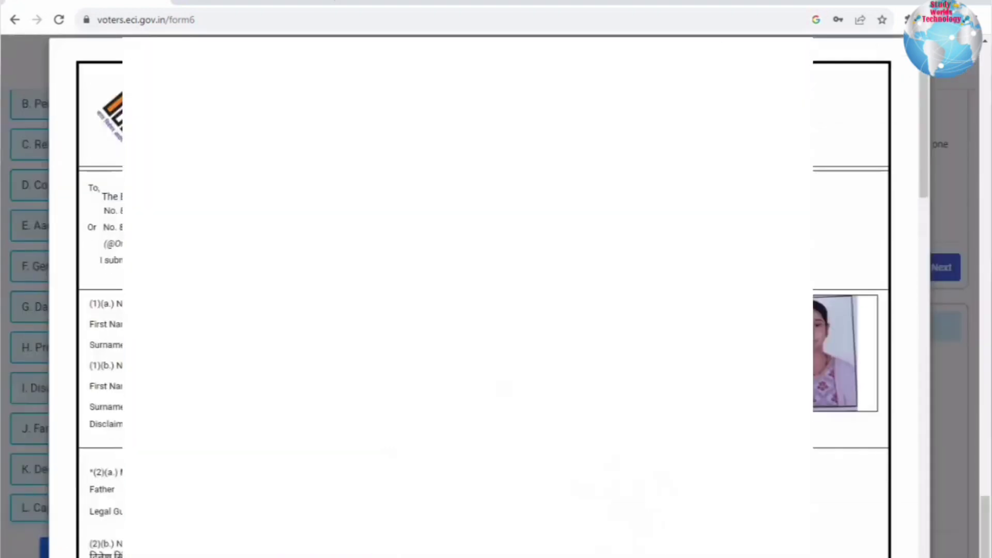
# Review the preview and submit Form 6, confirming with YES.
pyautogui.scroll(-5, 496, 297)
pyautogui.scroll(-8, 496, 297)
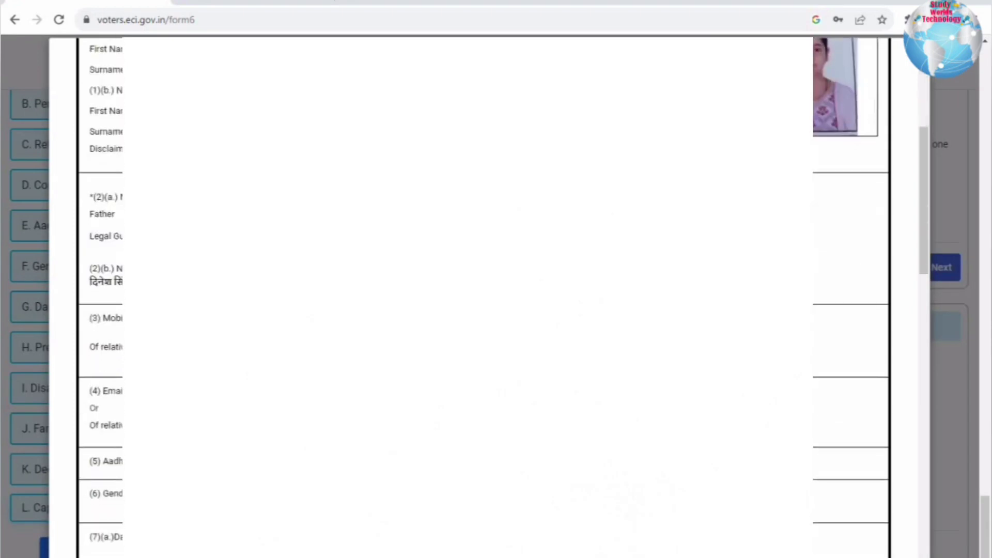
pyautogui.scroll(-1, 496, 298)
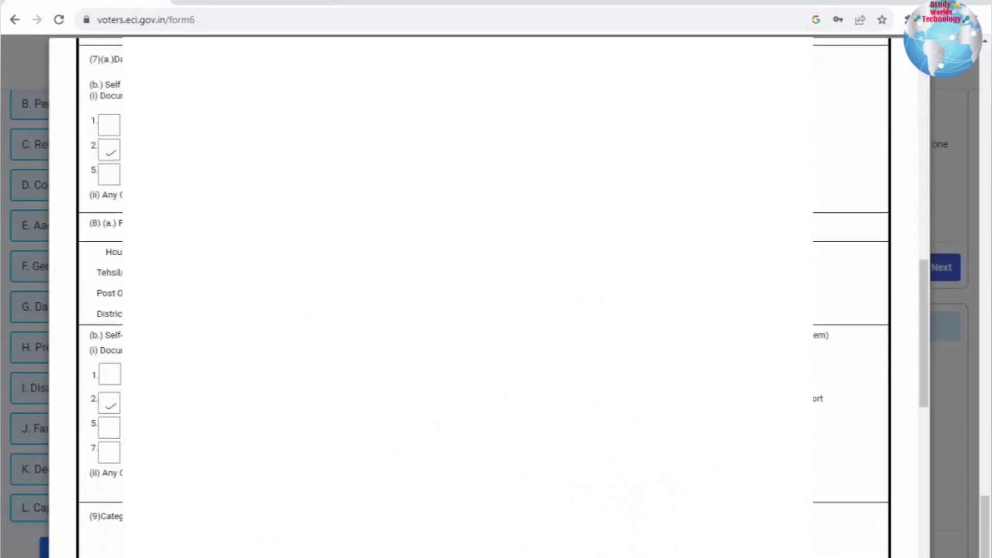
pyautogui.scroll(-10, 496, 297)
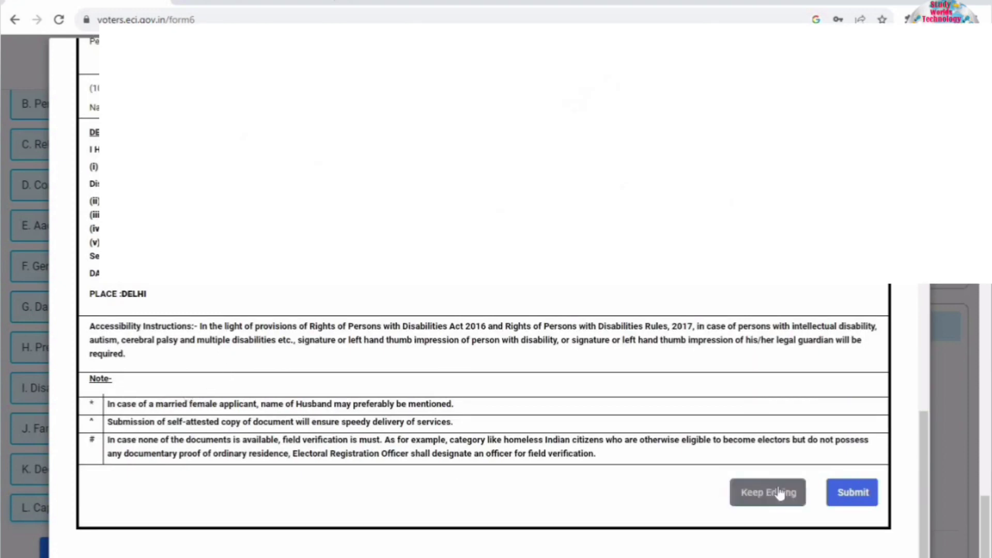
pyautogui.click(849, 493)
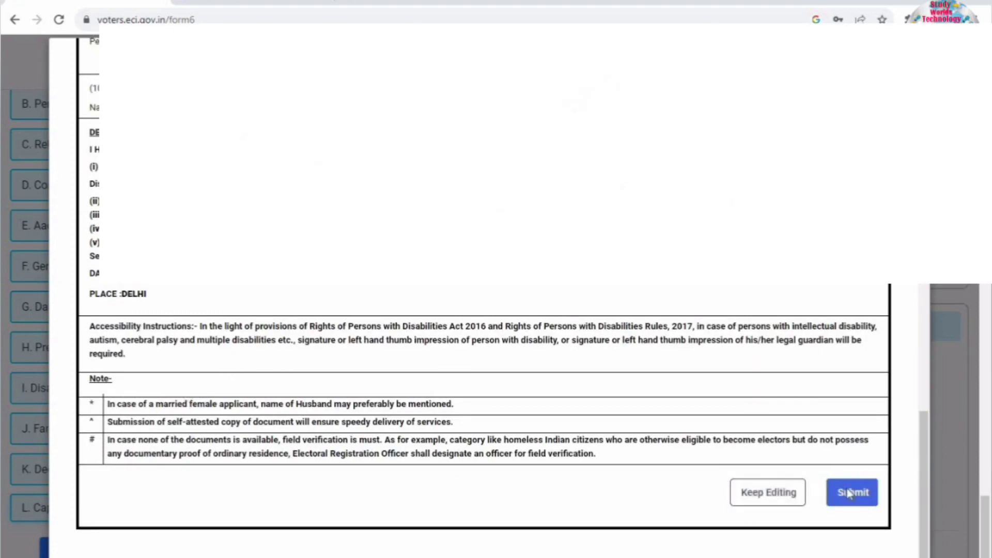
pyautogui.click(849, 493)
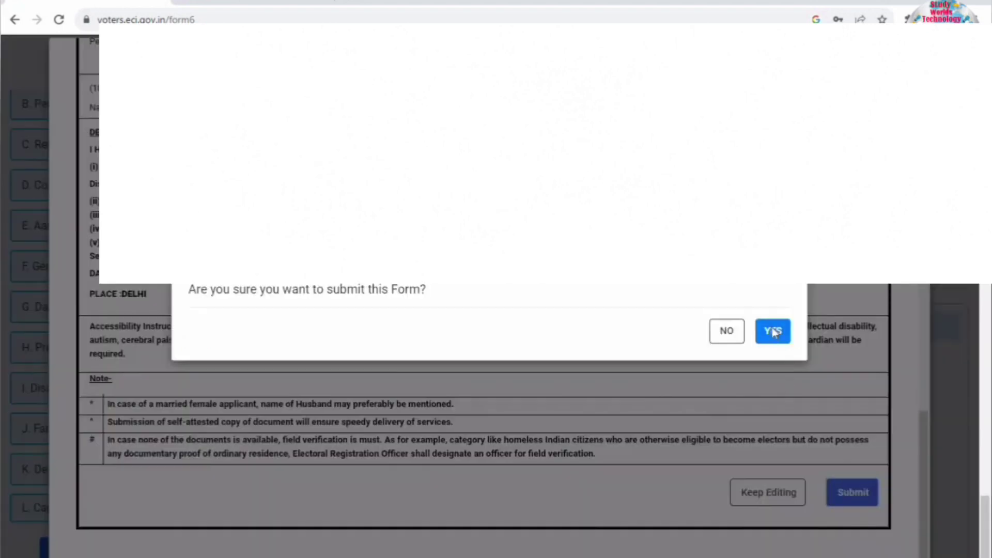
pyautogui.click(773, 333)
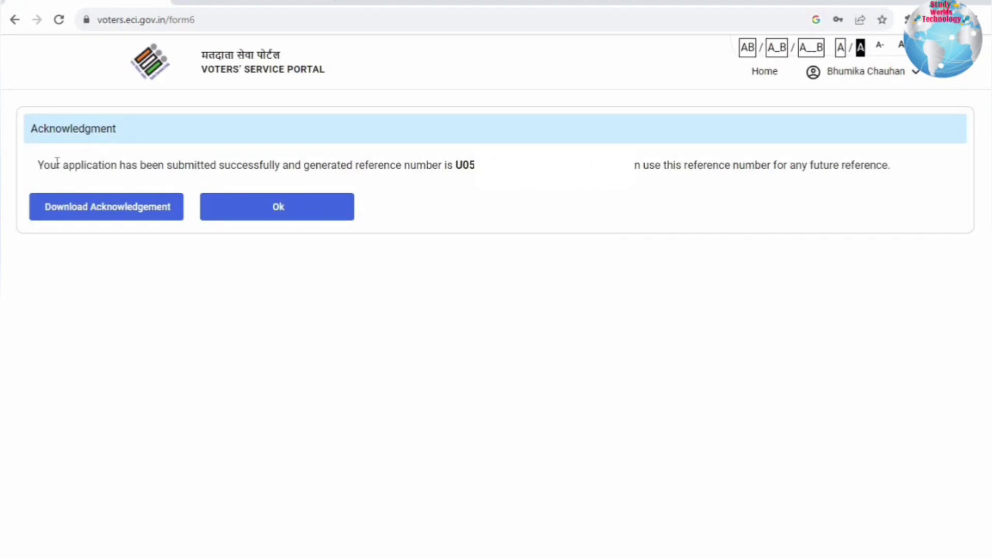
# Highlight the submission confirmation sentence and the reference number.
pyautogui.moveTo(57, 165); pyautogui.dragTo(445, 165)
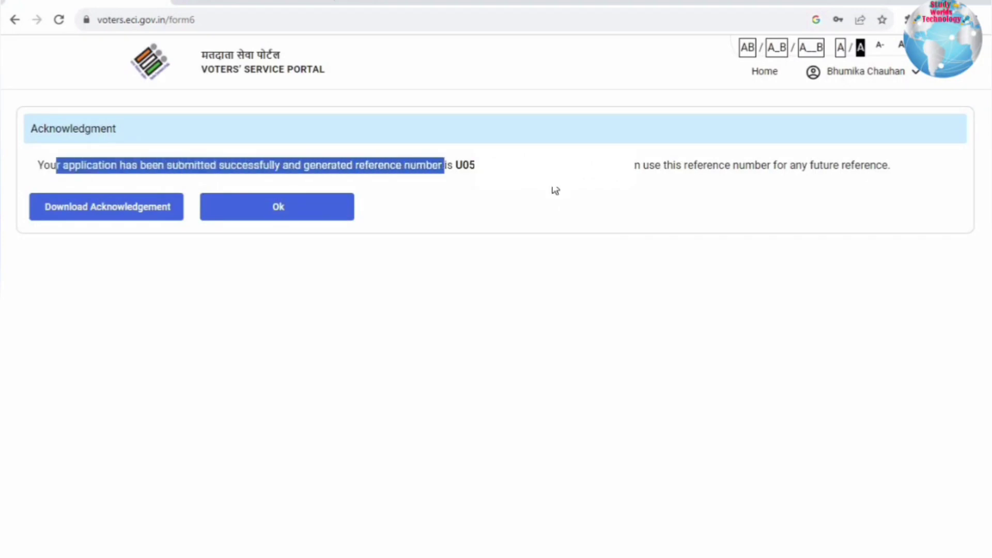
pyautogui.moveTo(555, 190); pyautogui.dragTo(550, 206)
pyautogui.click(549, 205)
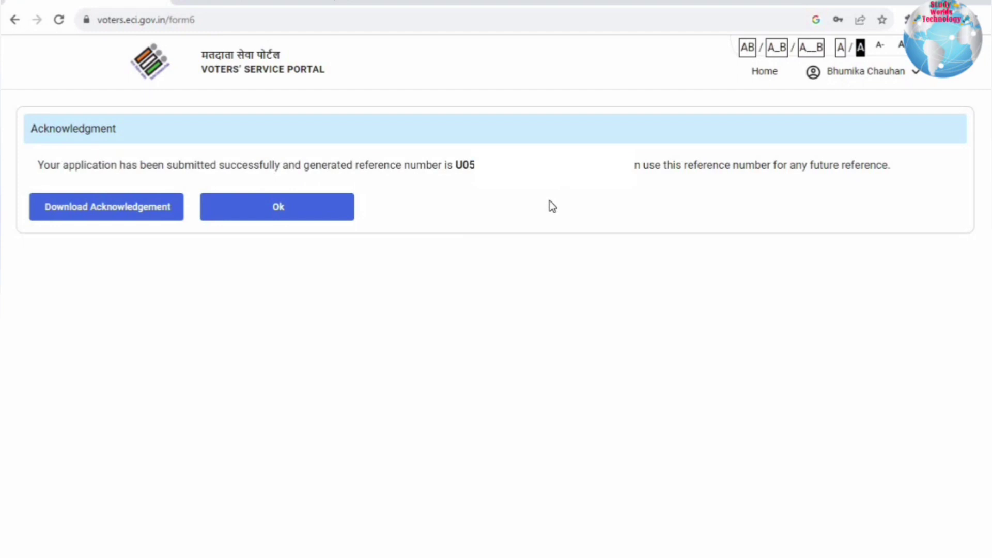
# Download the acknowledgment PDF, view its page 2, and return to the portal home.
pyautogui.click(106, 206)
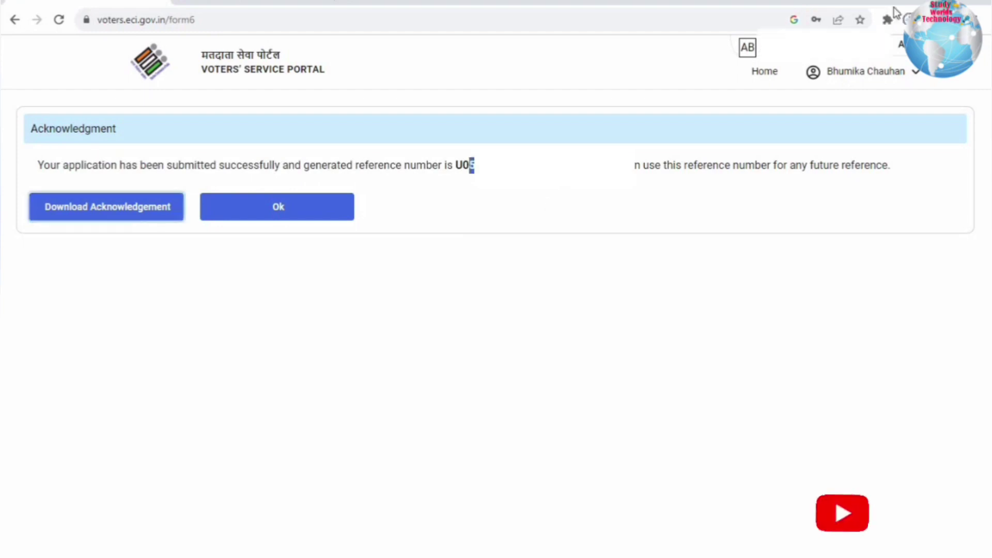
pyautogui.moveTo(469, 164); pyautogui.dragTo(474, 164)
pyautogui.click(771, 63)
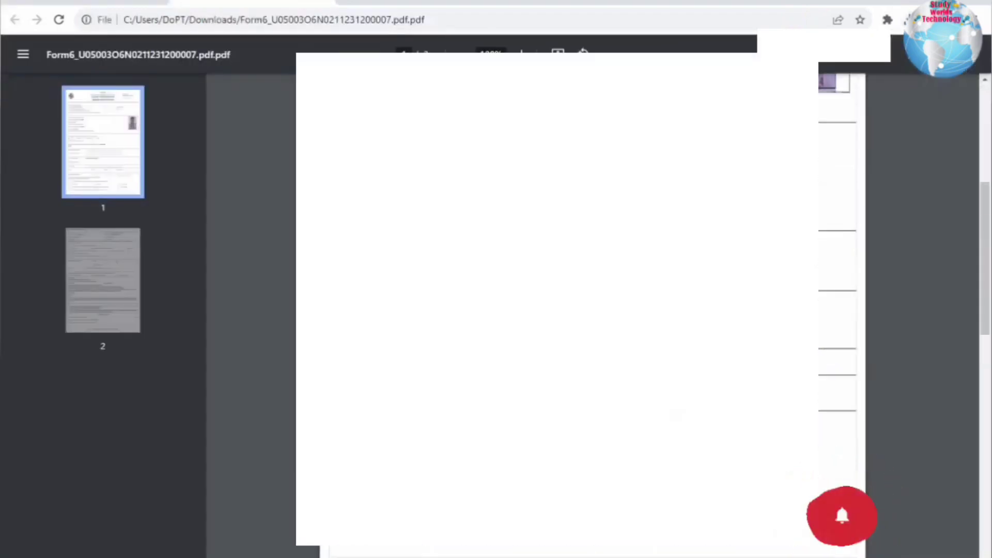
pyautogui.click(103, 279)
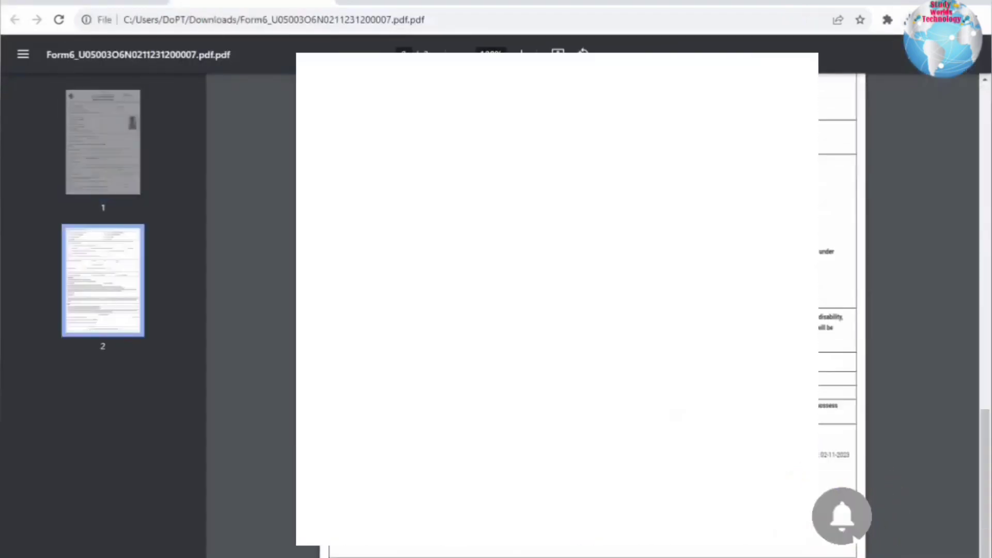
pyautogui.click(97, 4)
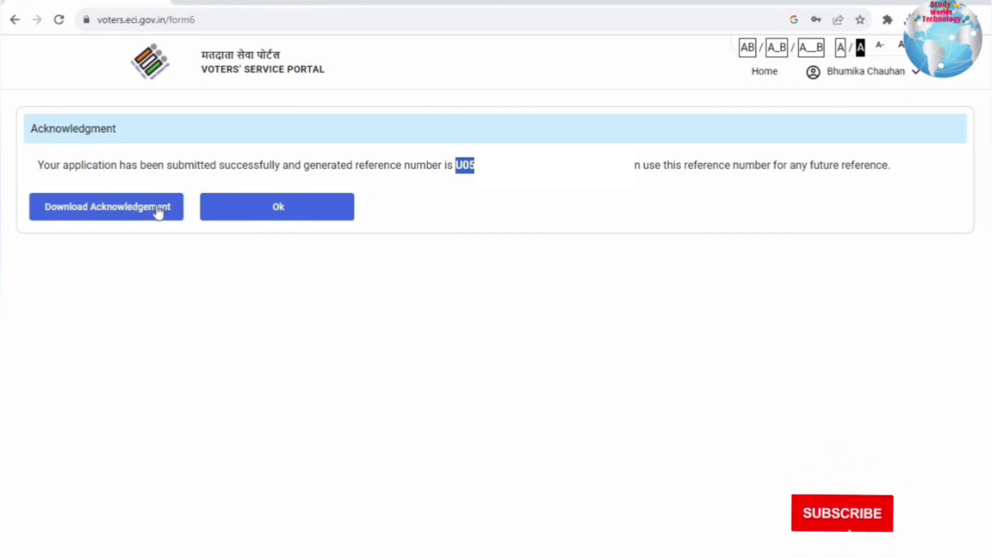
pyautogui.click(246, 206)
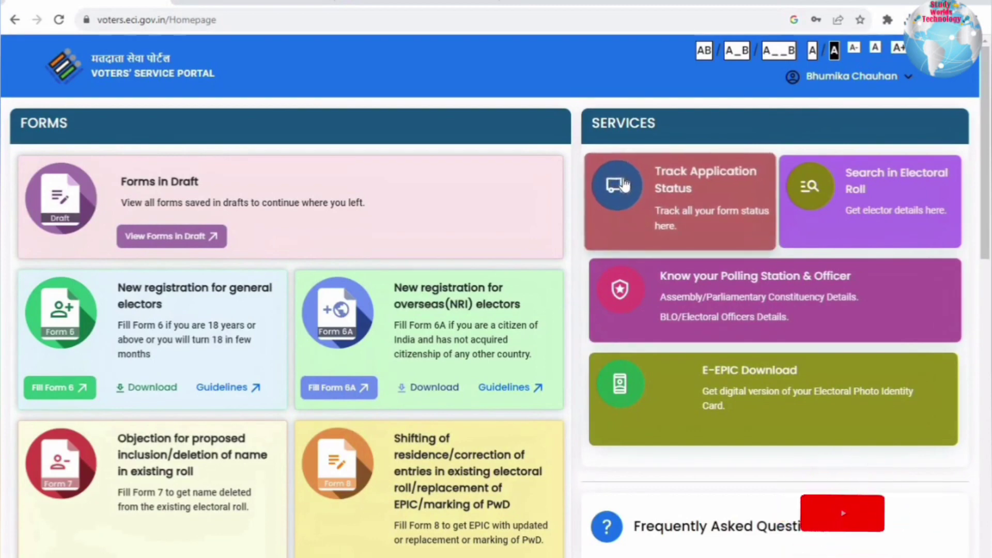
# Track the application using the pasted reference number with state NCT OF Delhi.
pyautogui.click(650, 190)
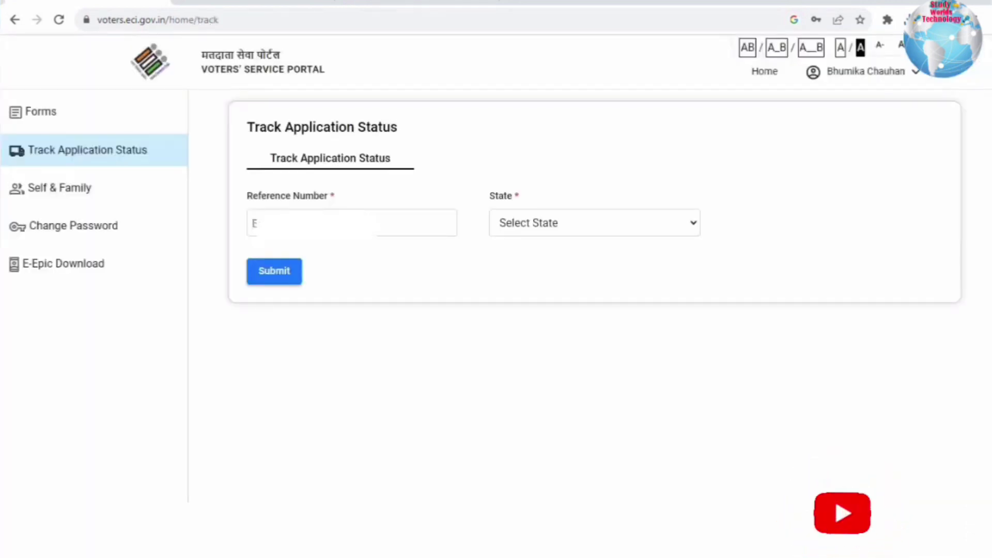
pyautogui.click(332, 226)
pyautogui.hotkey('ctrl', 'v')
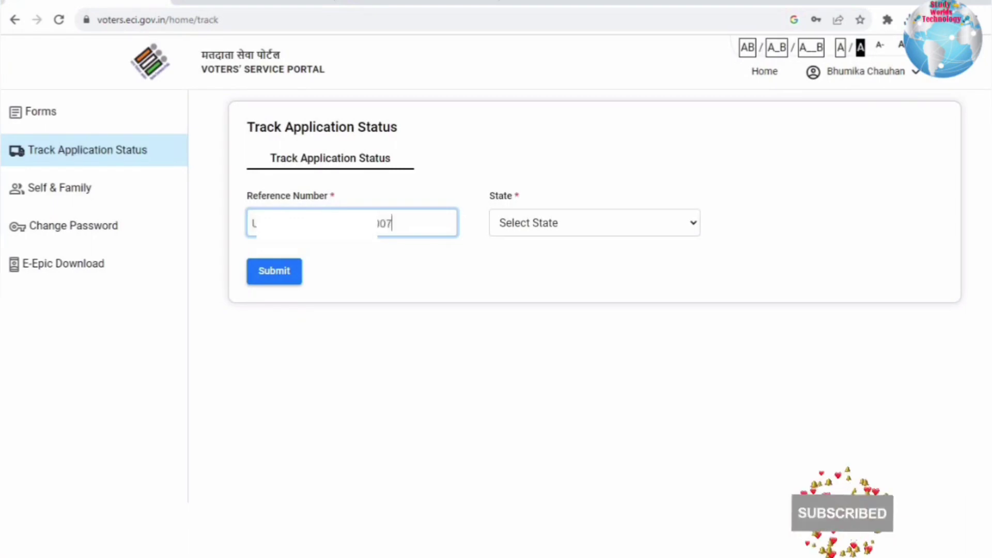
pyautogui.click(547, 228)
pyautogui.scroll(-5, 547, 439)
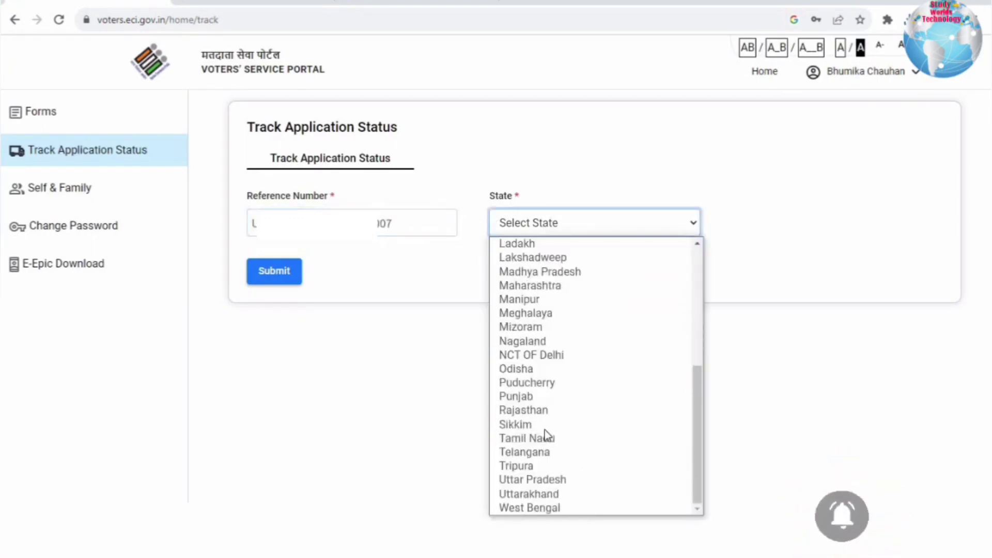
pyautogui.press('Return')
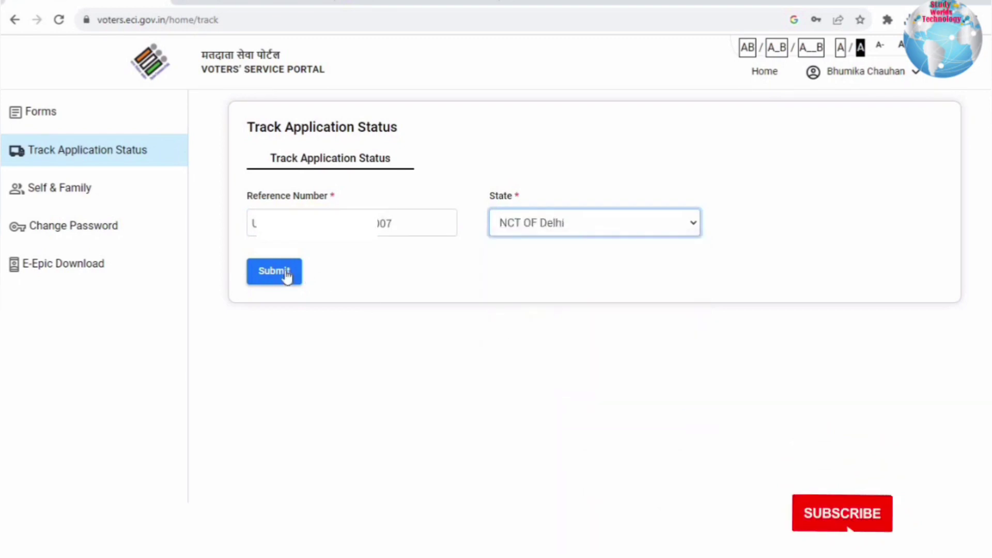
pyautogui.click(288, 277)
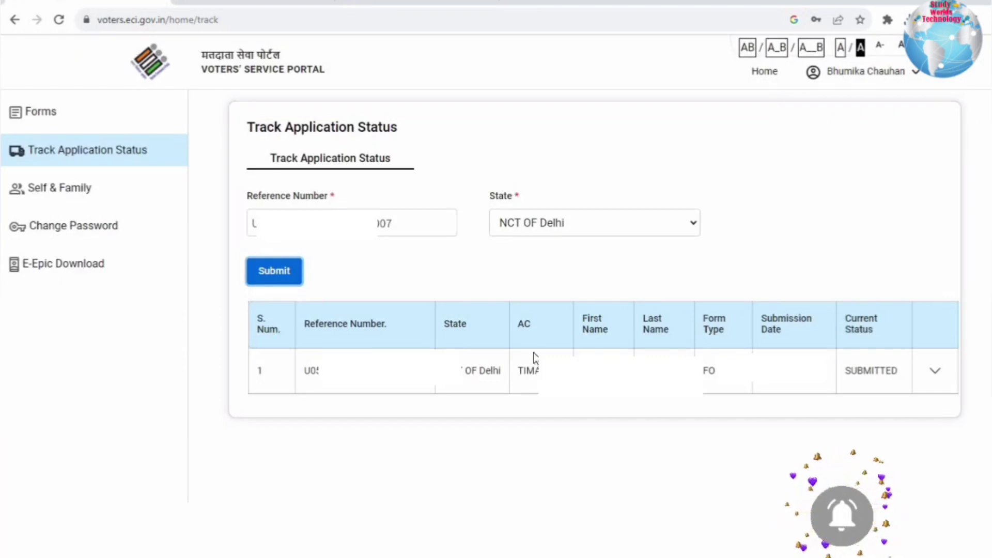
# Inspect the result's state, constituency and form type, then expand its status progress.
pyautogui.doubleClick(470, 370)
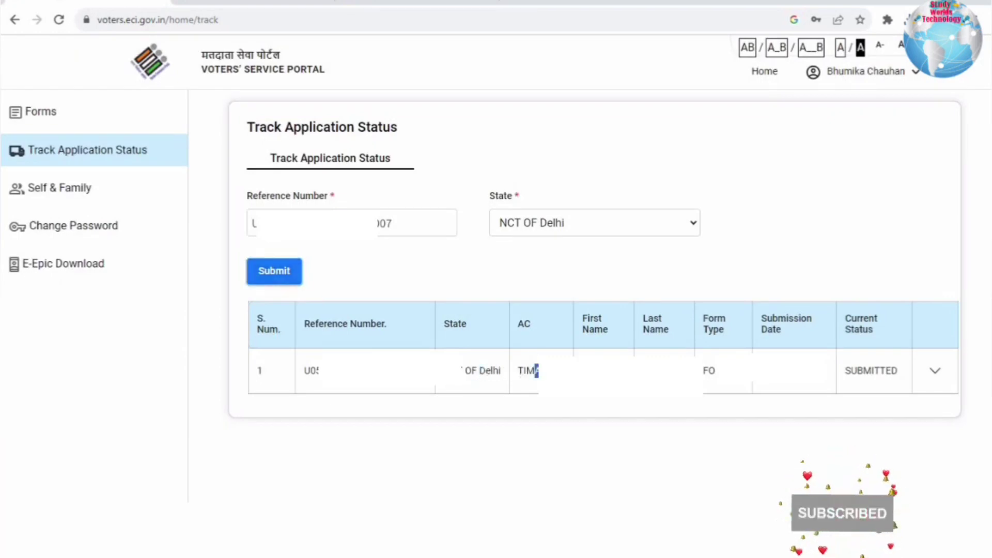
pyautogui.doubleClick(532, 370)
pyautogui.click(532, 370)
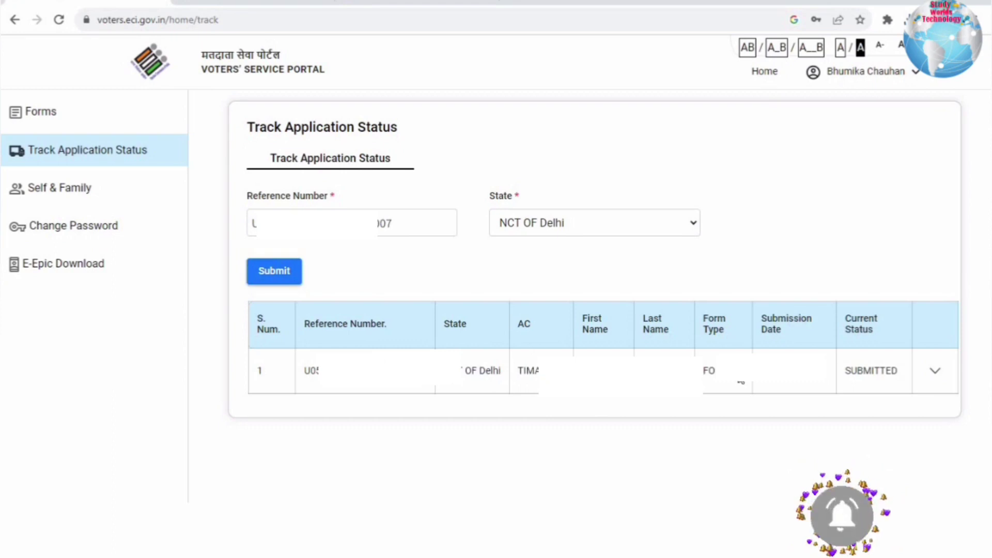
pyautogui.doubleClick(708, 370)
pyautogui.click(901, 375)
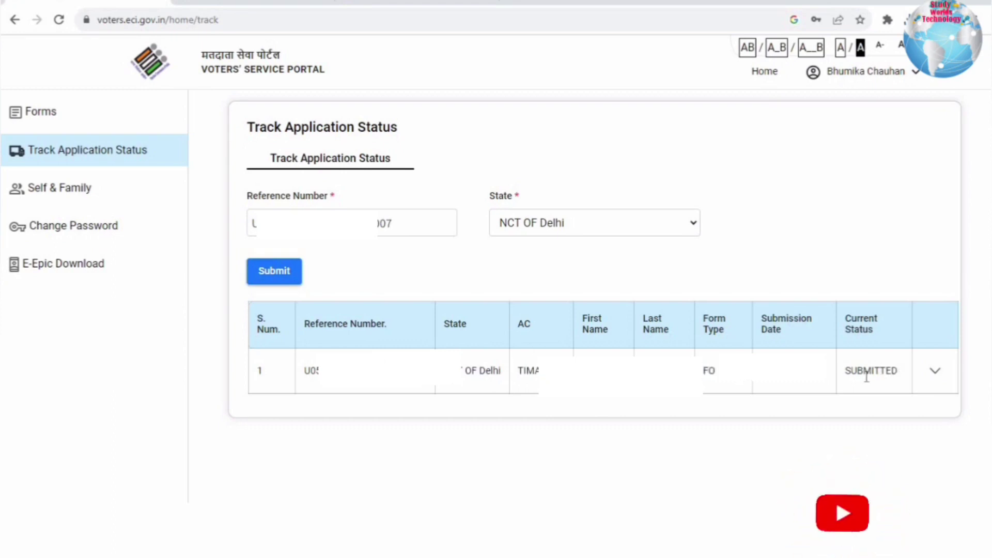
pyautogui.click(936, 371)
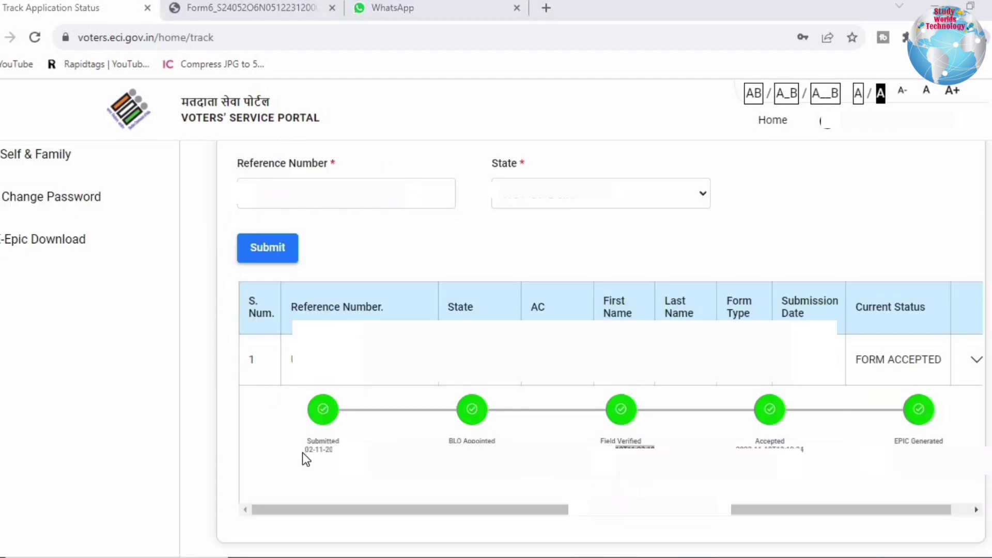
# Highlight the Submitted, Accepted and Field Verified dates on the status timeline.
pyautogui.moveTo(304, 450); pyautogui.dragTo(332, 450)
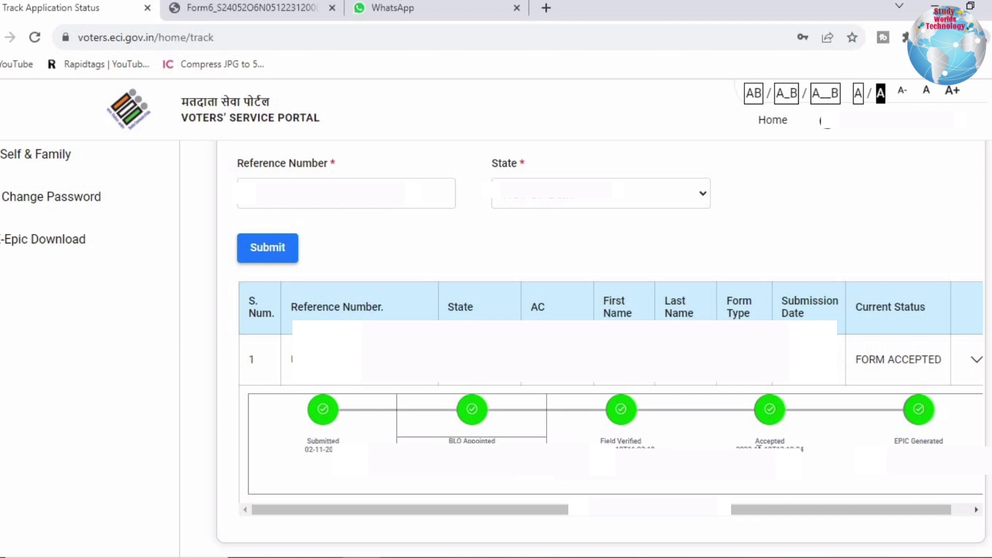
pyautogui.moveTo(748, 447); pyautogui.dragTo(789, 446)
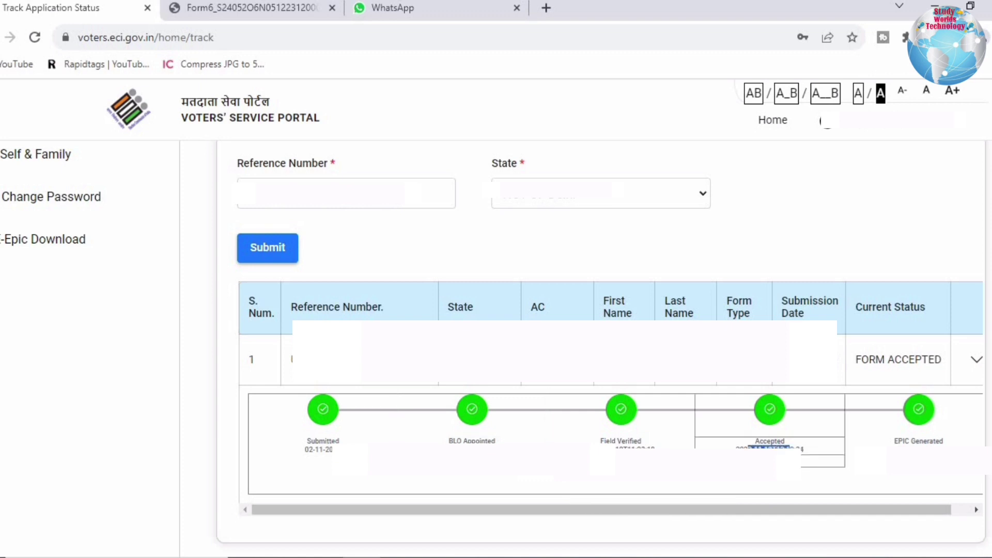
pyautogui.click(772, 485)
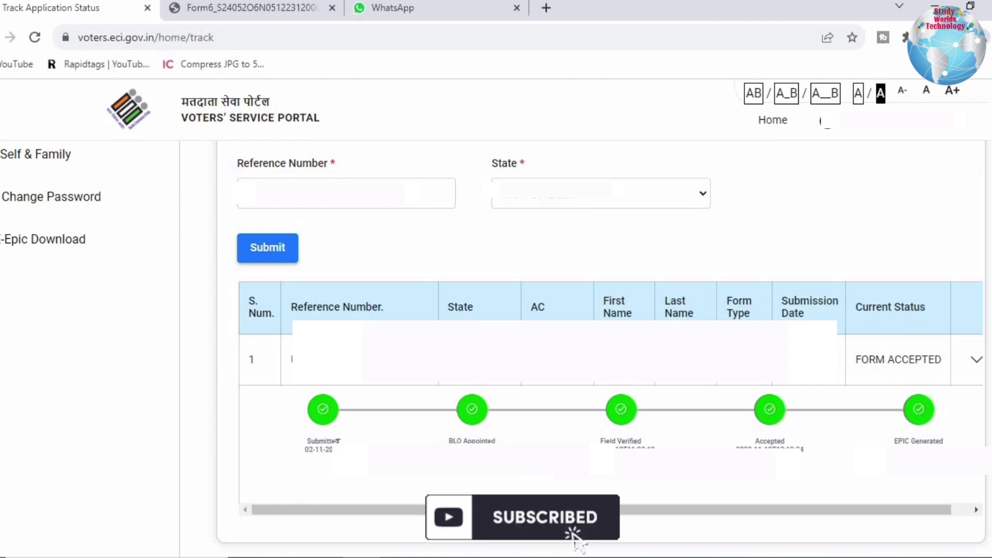
pyautogui.moveTo(614, 441); pyautogui.dragTo(681, 441)
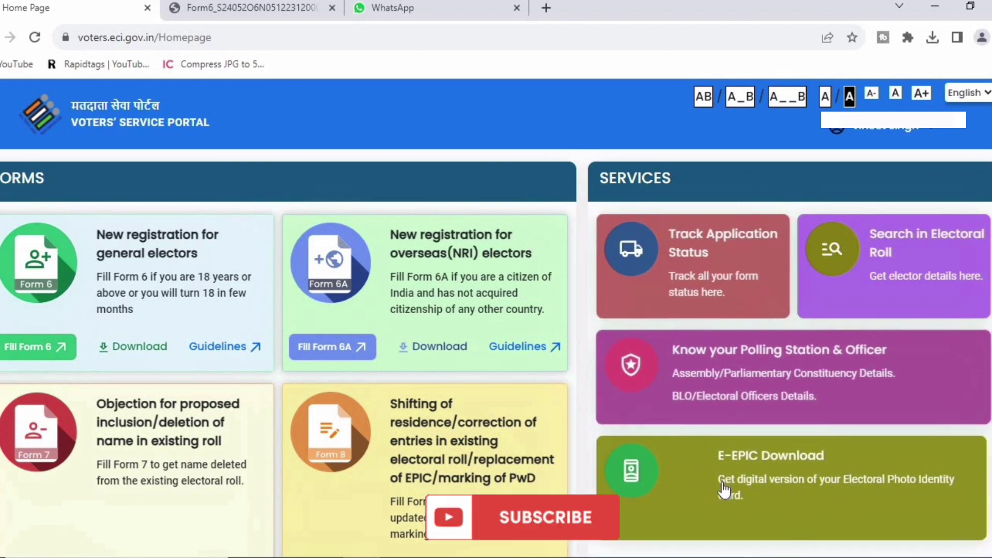
# Go to the E-EPIC Download page from the Services section of the homepage.
pyautogui.click(800, 454)
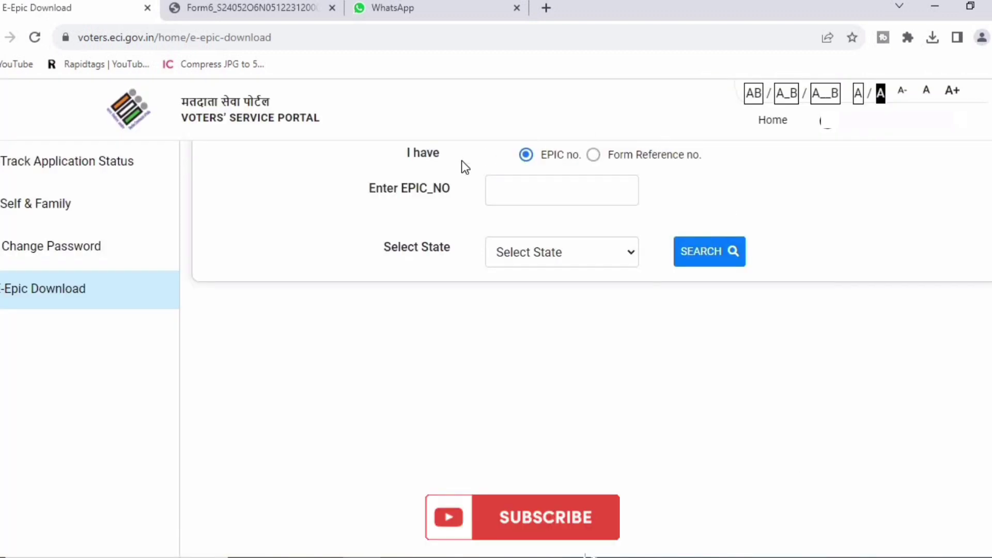